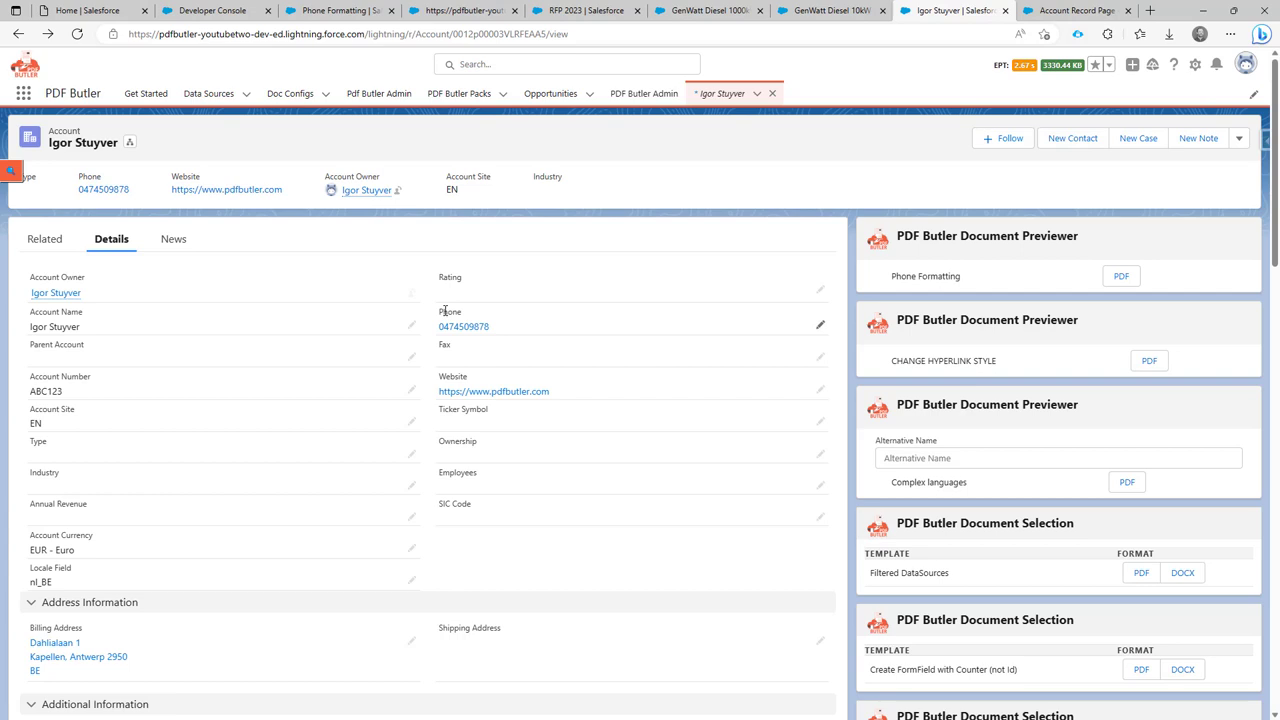
Open the Account object's fields in Salesforce setup, search for "phone" and check the Phone field's data type.
{"action": "left_click", "coordinate": [1194, 64]}
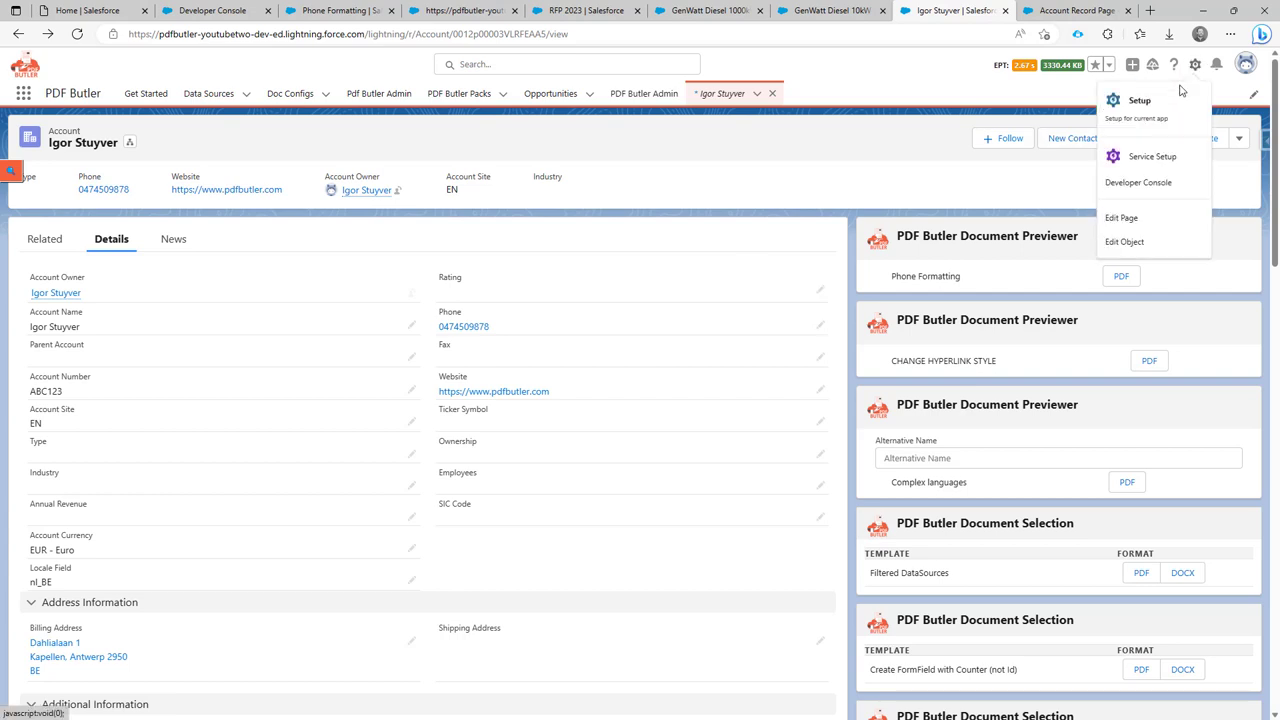
{"action": "left_click", "coordinate": [1124, 242]}
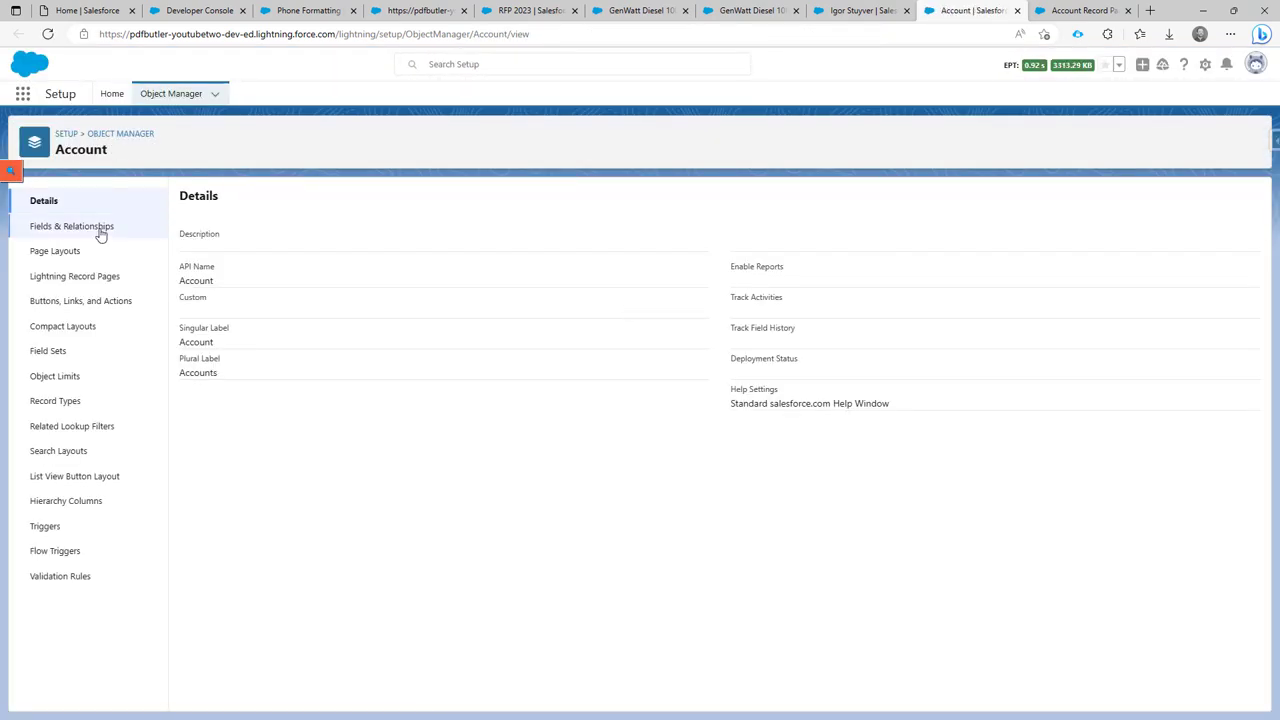
{"action": "left_click", "coordinate": [110, 229]}
{"action": "left_click", "coordinate": [921, 198]}
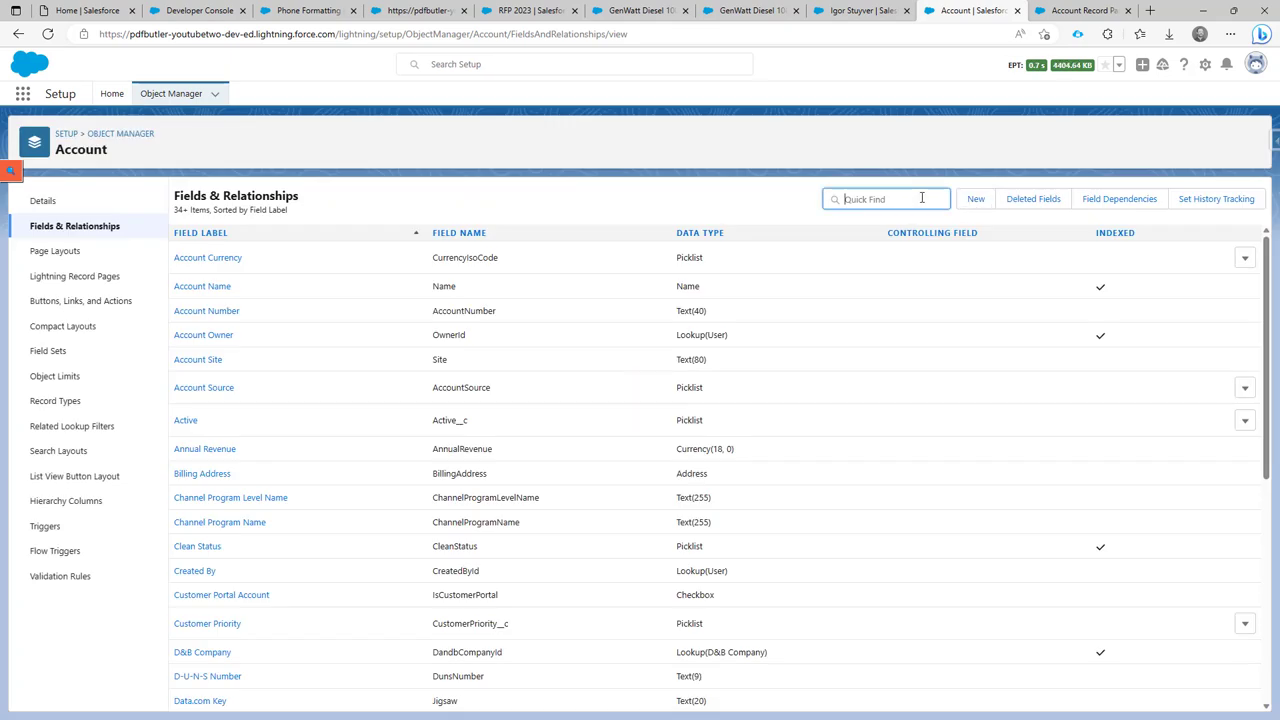
{"action": "type", "text": "phone"}
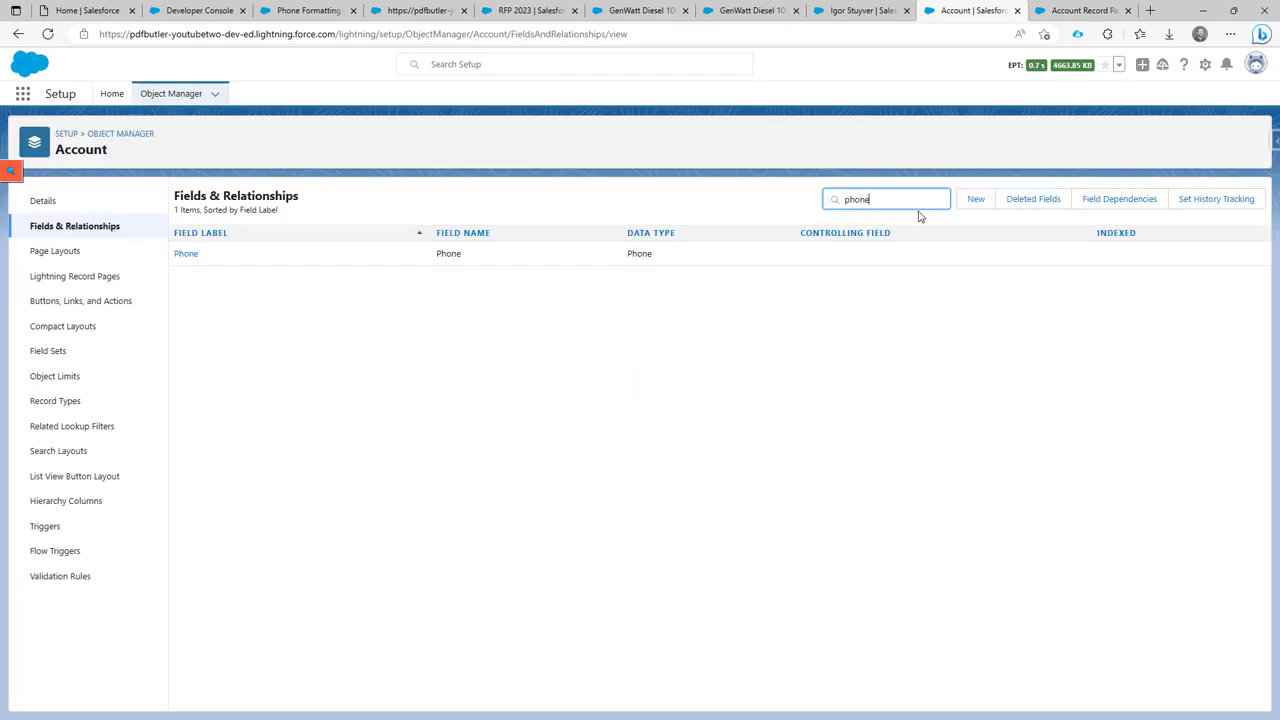
{"action": "double_click", "coordinate": [644, 253]}
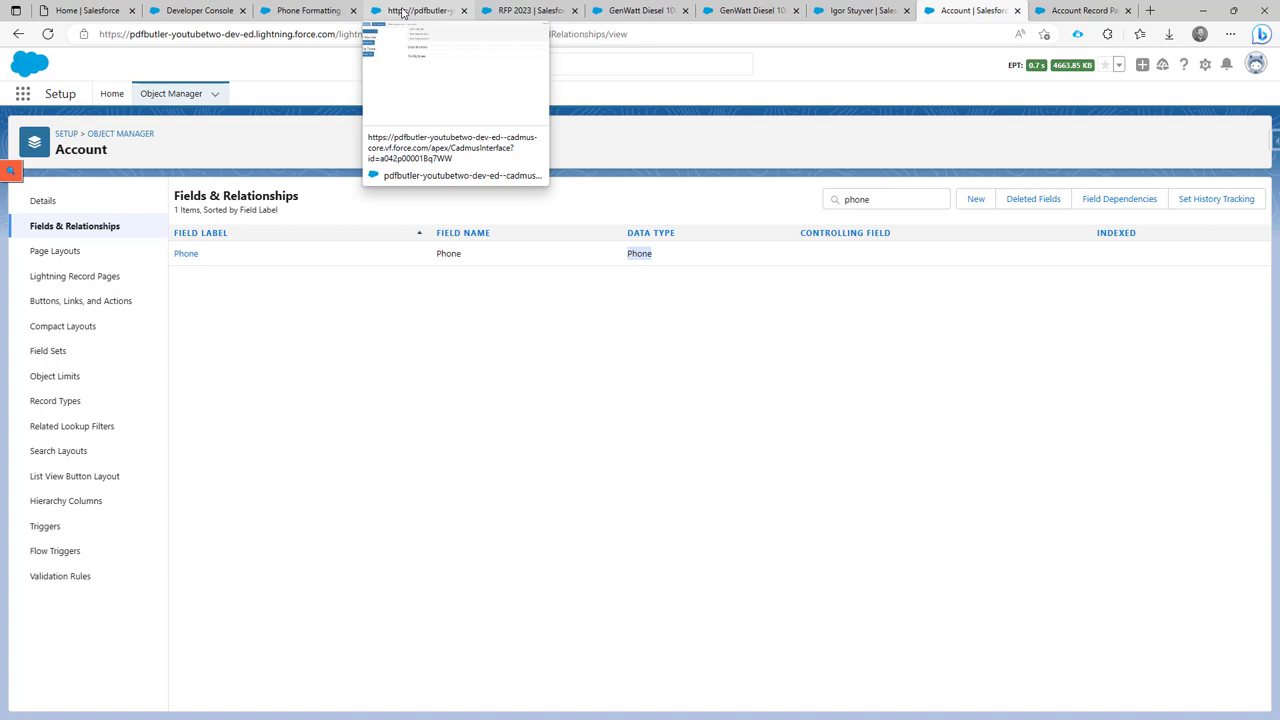
Close the Account object setup page and return to the account record.
{"action": "left_click", "coordinate": [403, 12]}
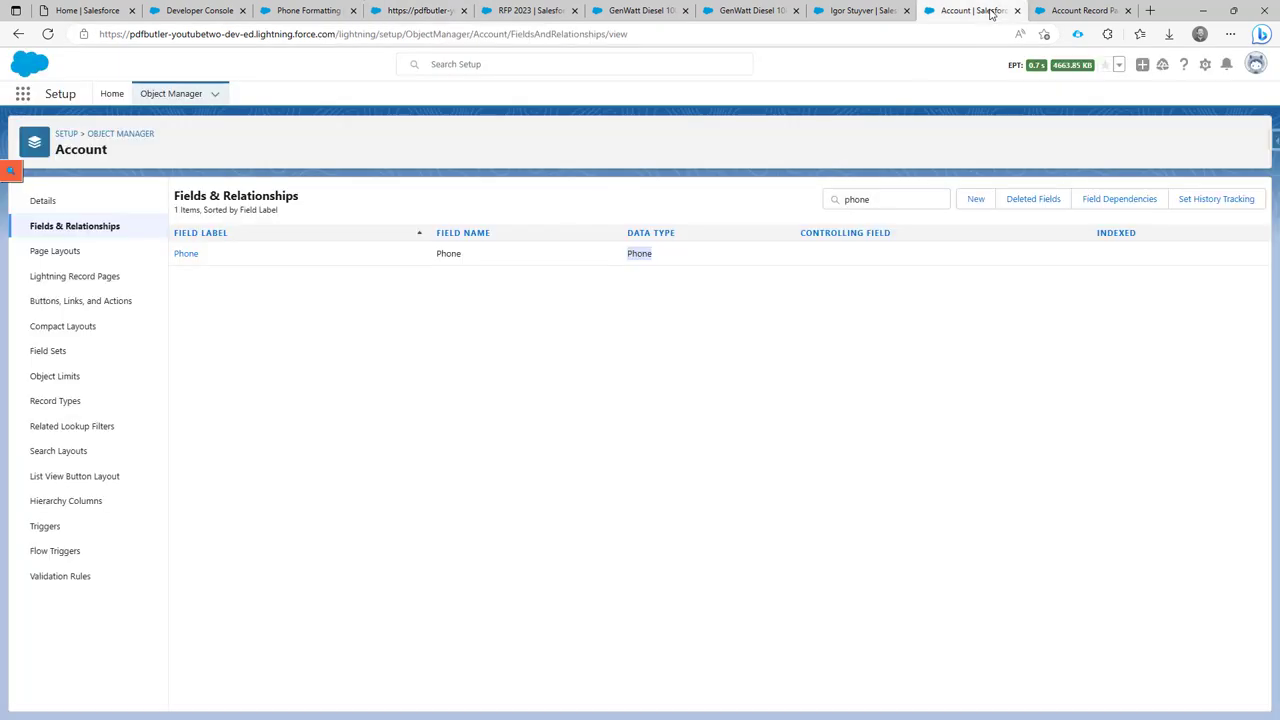
{"action": "left_click", "coordinate": [1017, 10]}
{"action": "left_click", "coordinate": [866, 11]}
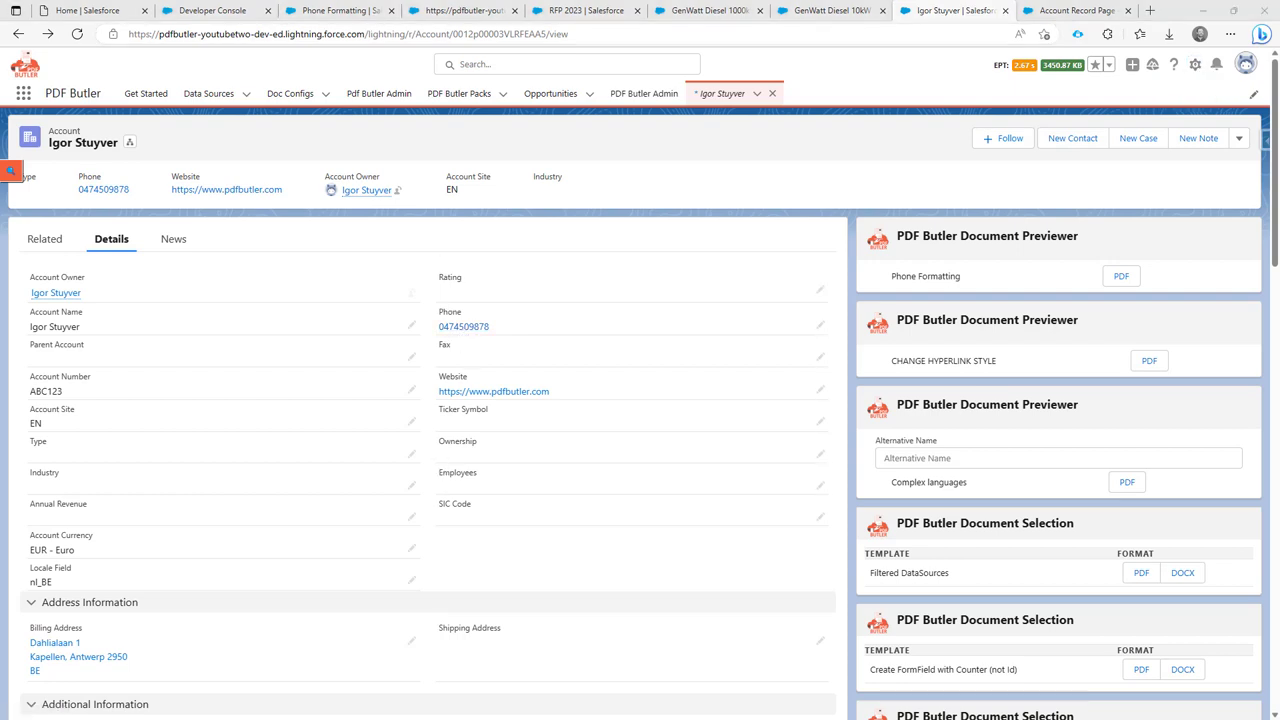
Switch to PHONE FORMATTING.docx in Word and review the INT_PHONE and NAT_PHONE merge fields.
{"action": "key", "text": "alt+Tab"}
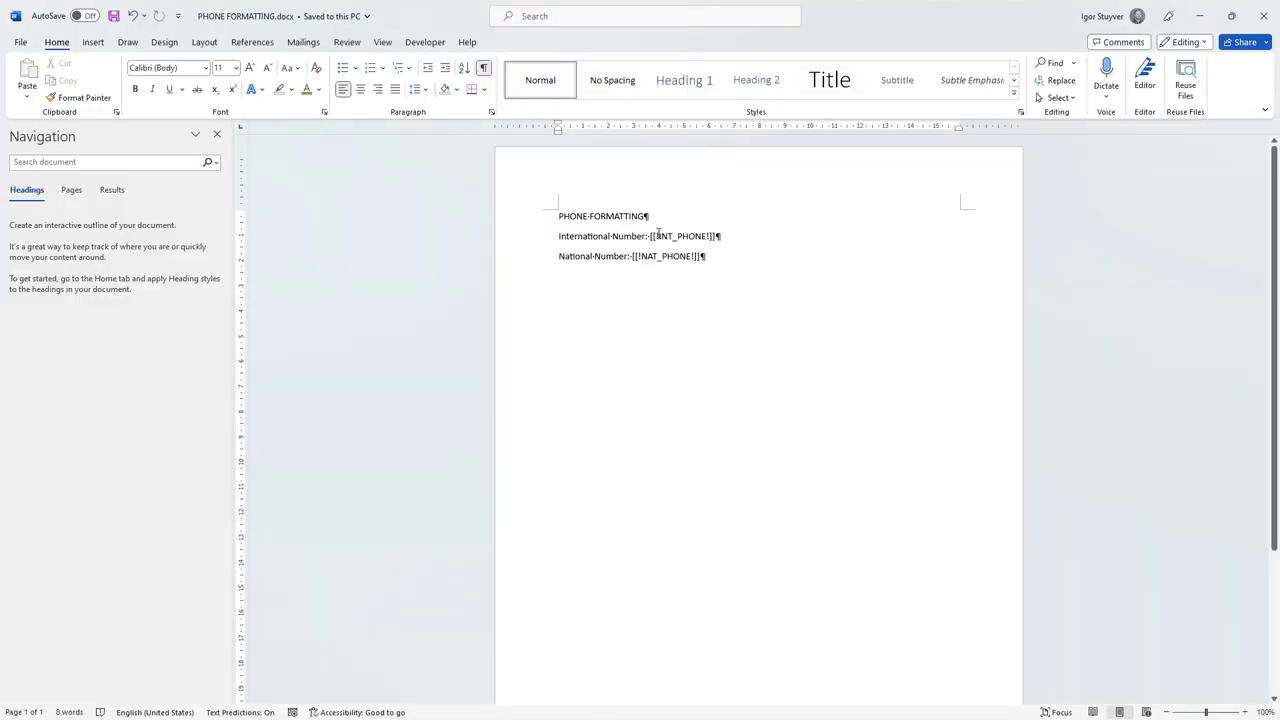
{"action": "left_click_drag", "start_coordinate": [659, 236], "coordinate": [706, 236]}
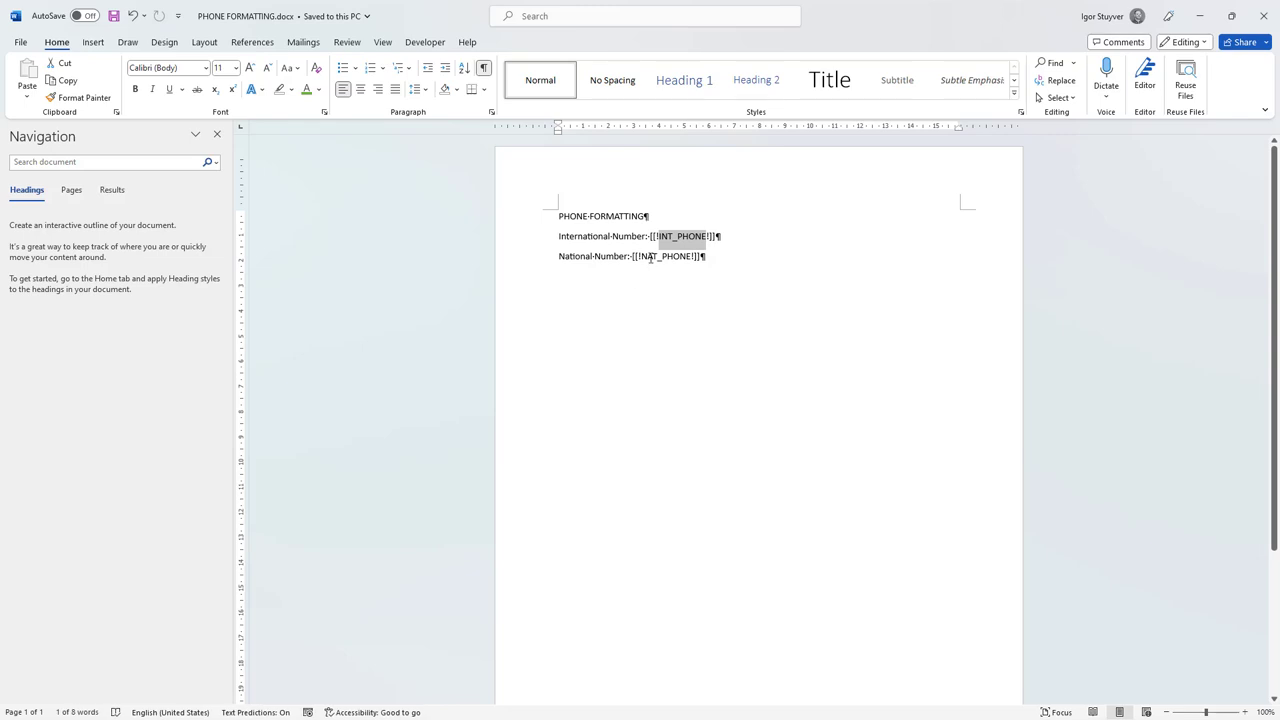
{"action": "left_click_drag", "start_coordinate": [641, 257], "coordinate": [676, 257]}
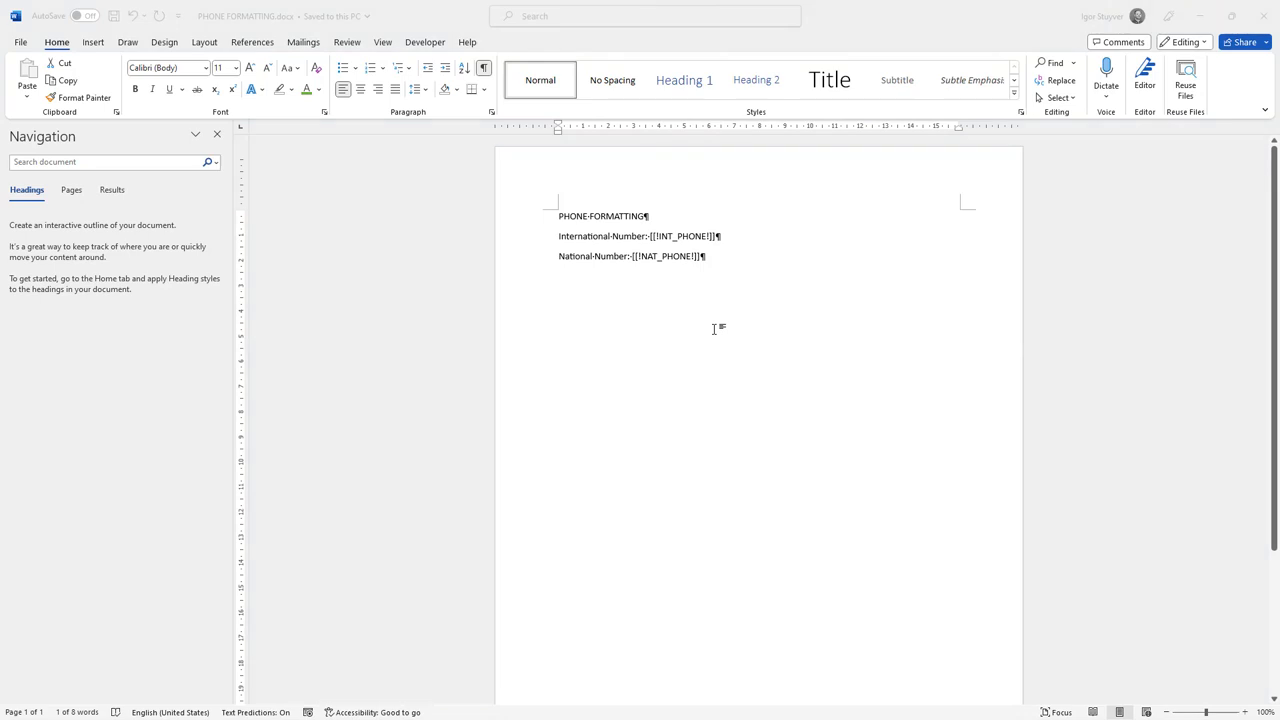
Switch back to the browser's doc config page and add the Account data source, keeping its Phone field as type PHONE.
{"action": "key", "text": "alt+Tab"}
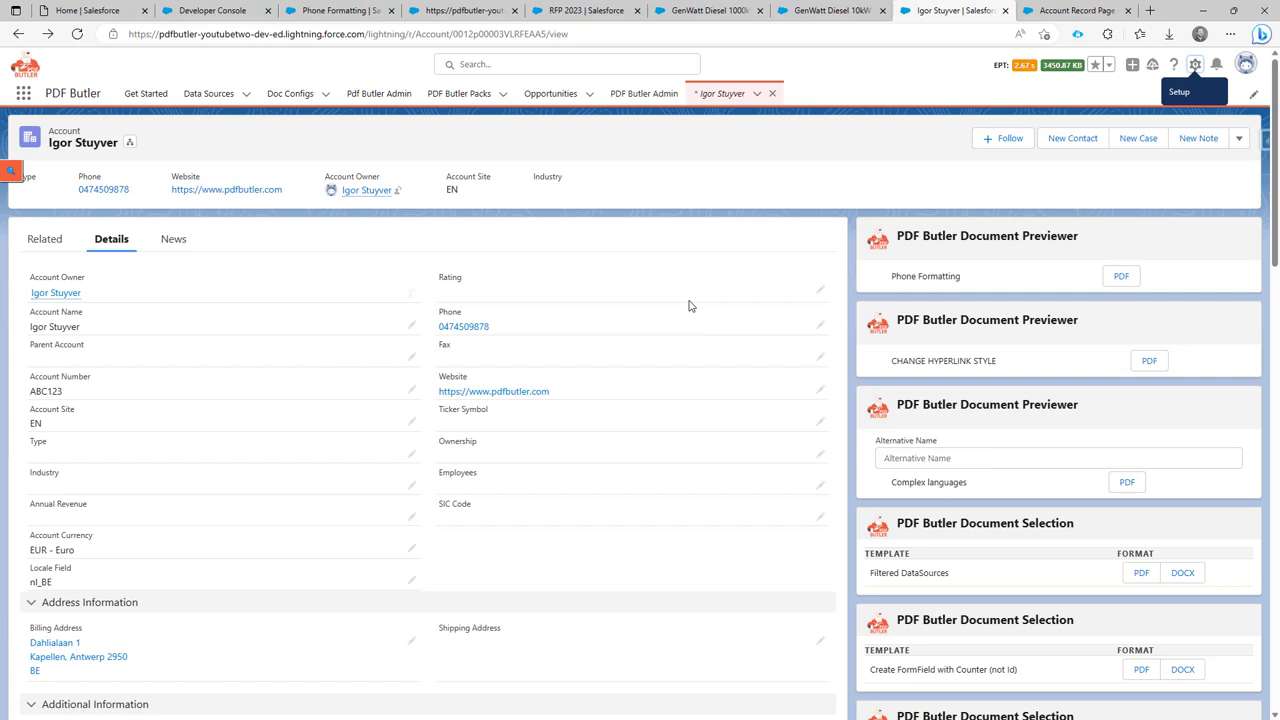
{"action": "left_click", "coordinate": [485, 12]}
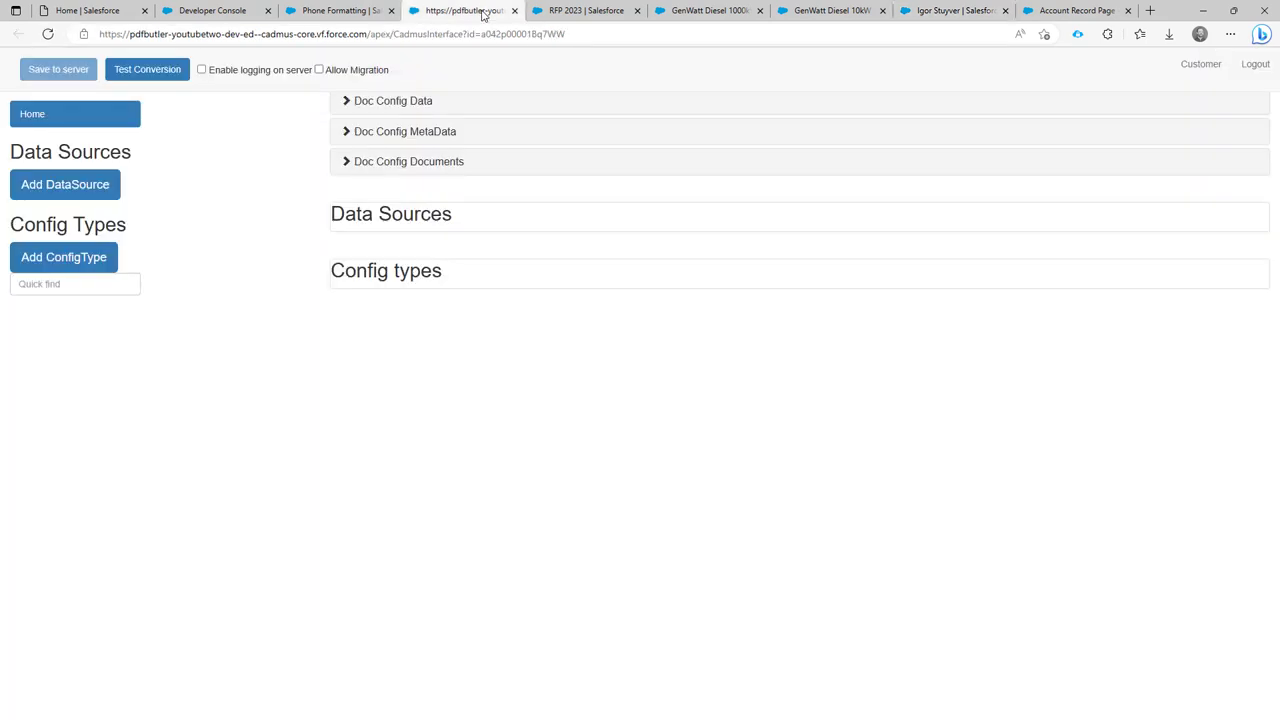
{"action": "left_click", "coordinate": [50, 194]}
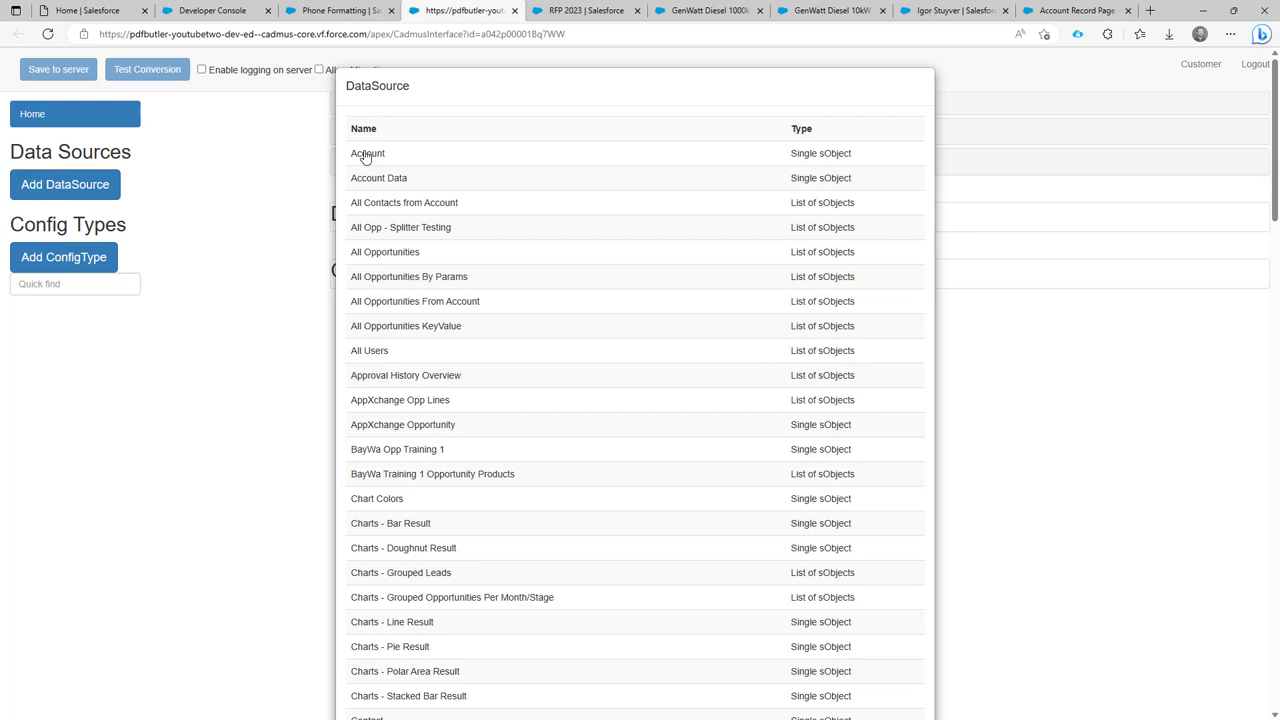
{"action": "left_click", "coordinate": [366, 155]}
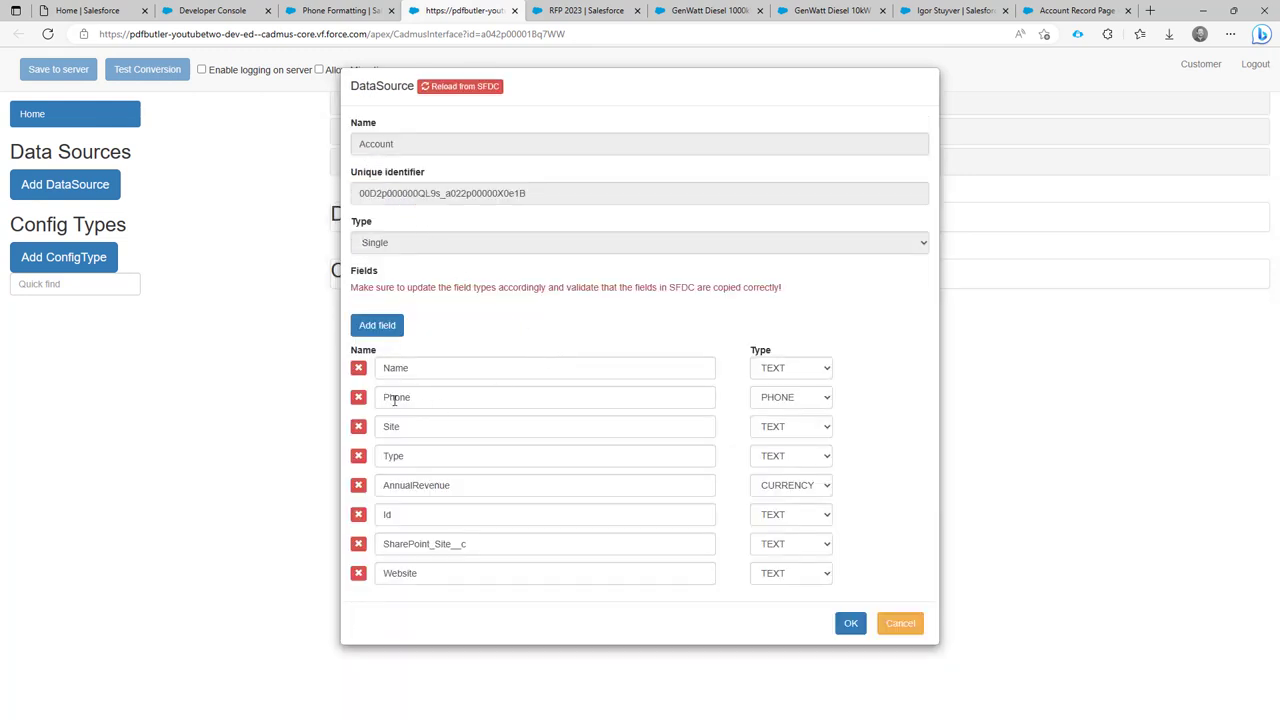
{"action": "left_click", "coordinate": [781, 400]}
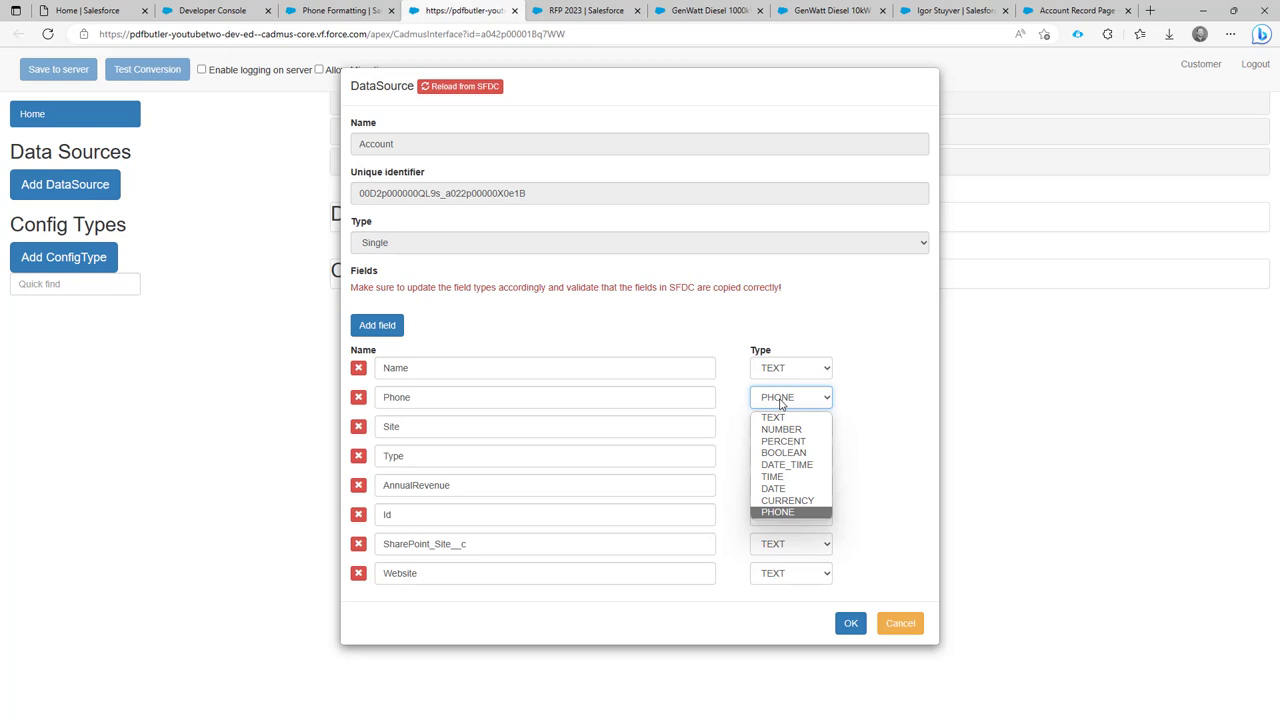
{"action": "left_click", "coordinate": [781, 402]}
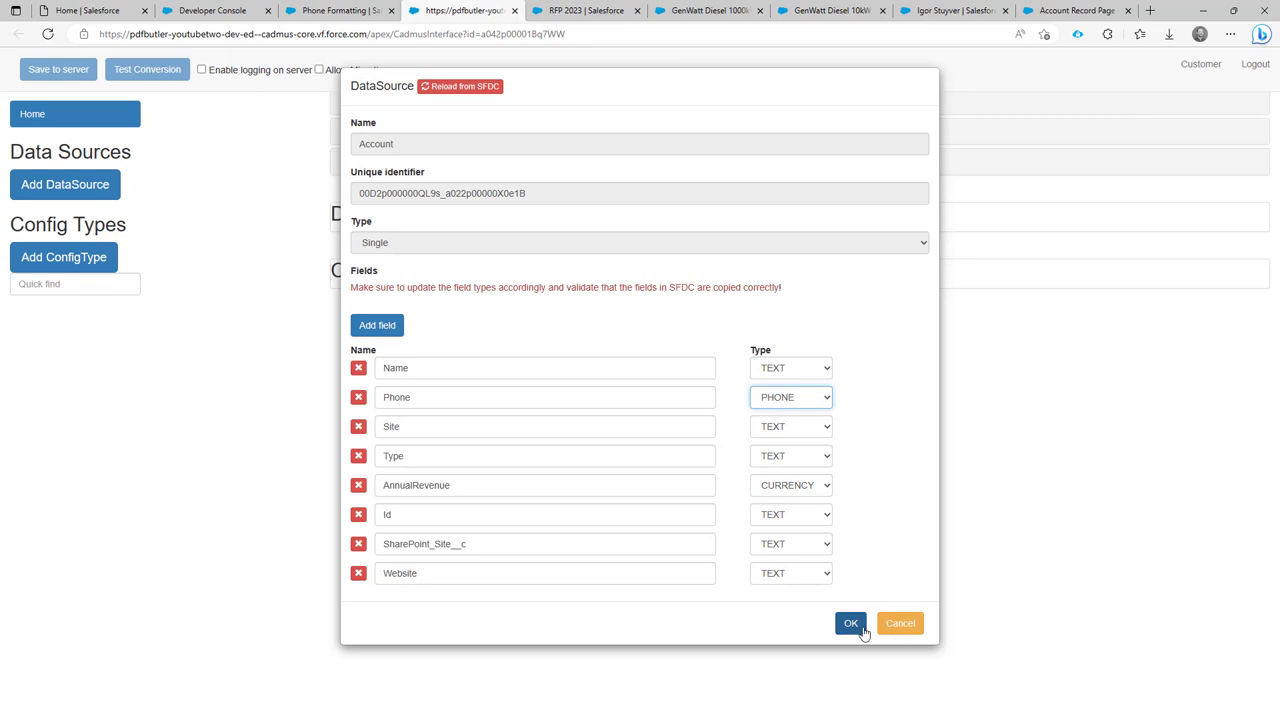
{"action": "left_click", "coordinate": [851, 623]}
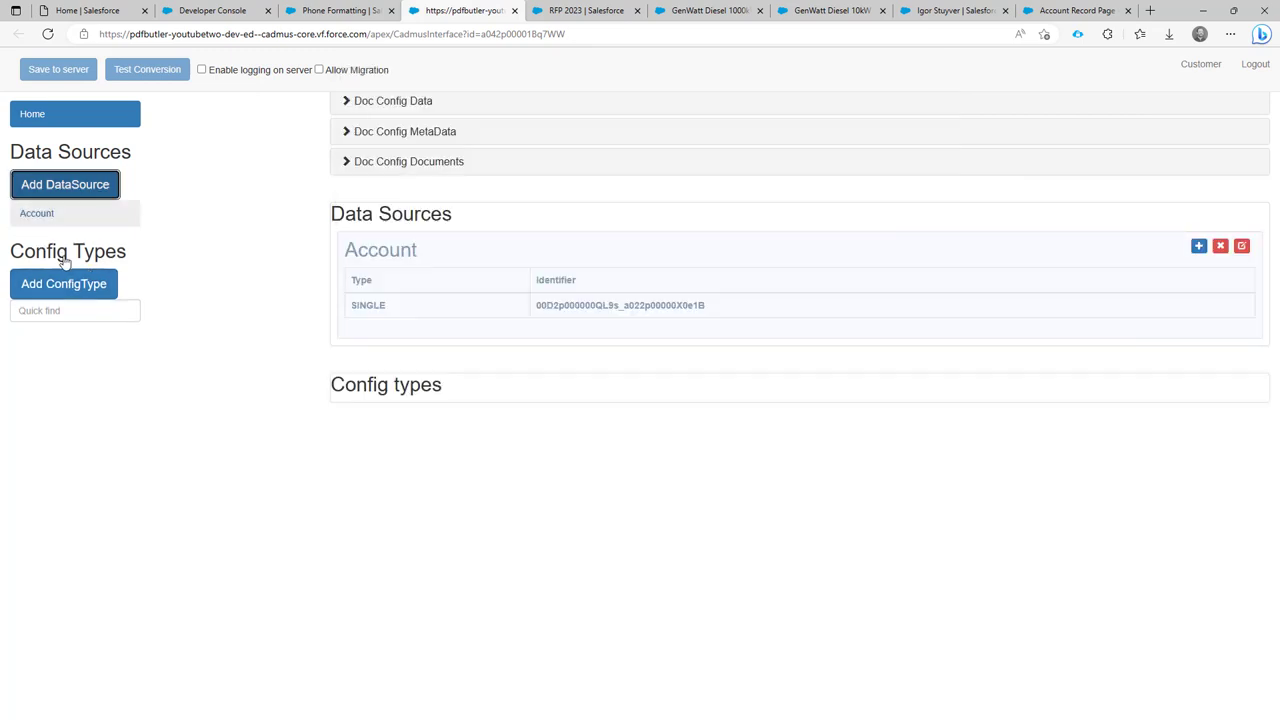
Start a new config type and name it INT_PHONE, copying the merge field name from the Word template.
{"action": "left_click", "coordinate": [94, 288]}
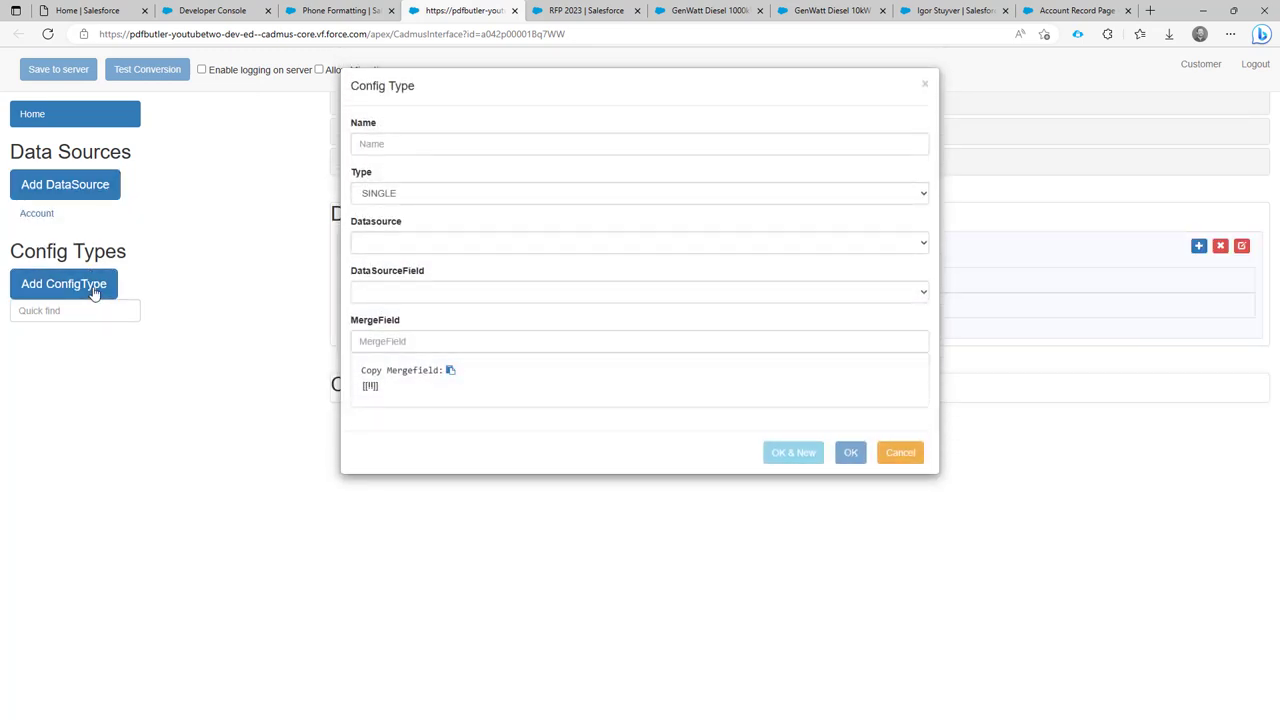
{"action": "key", "text": "ctrl+8"}
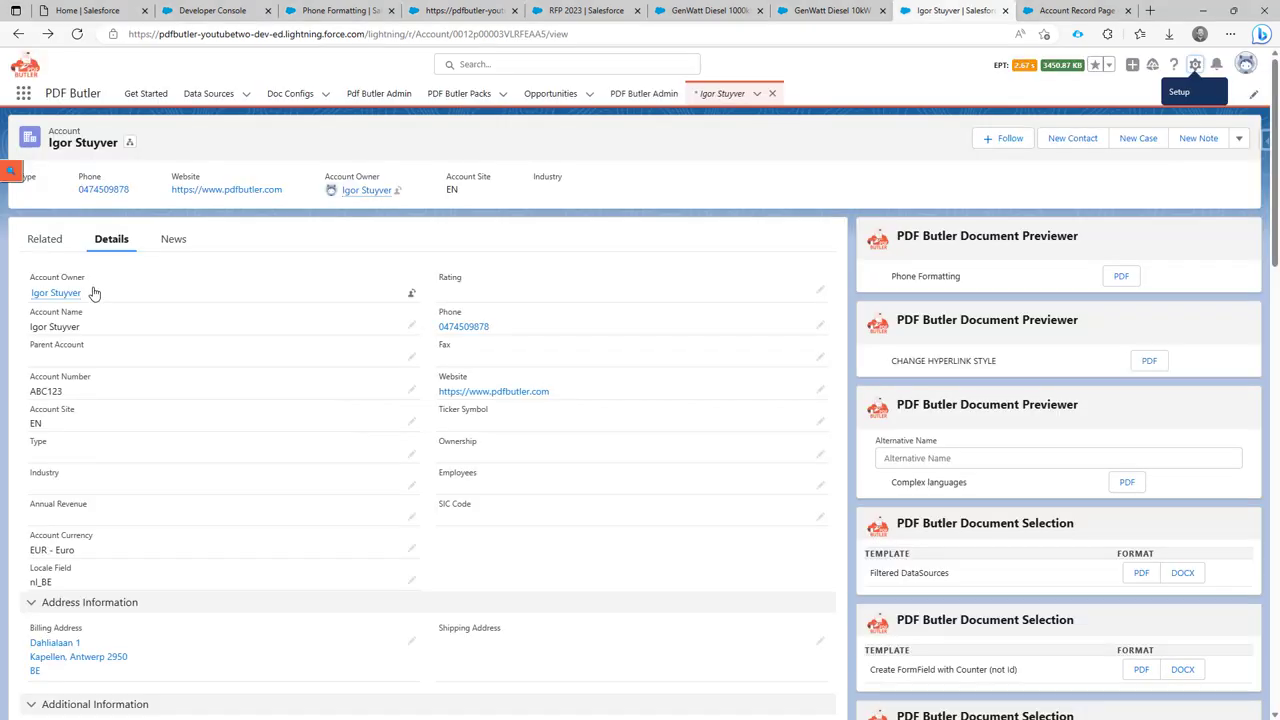
{"action": "key", "text": "ctrl+4"}
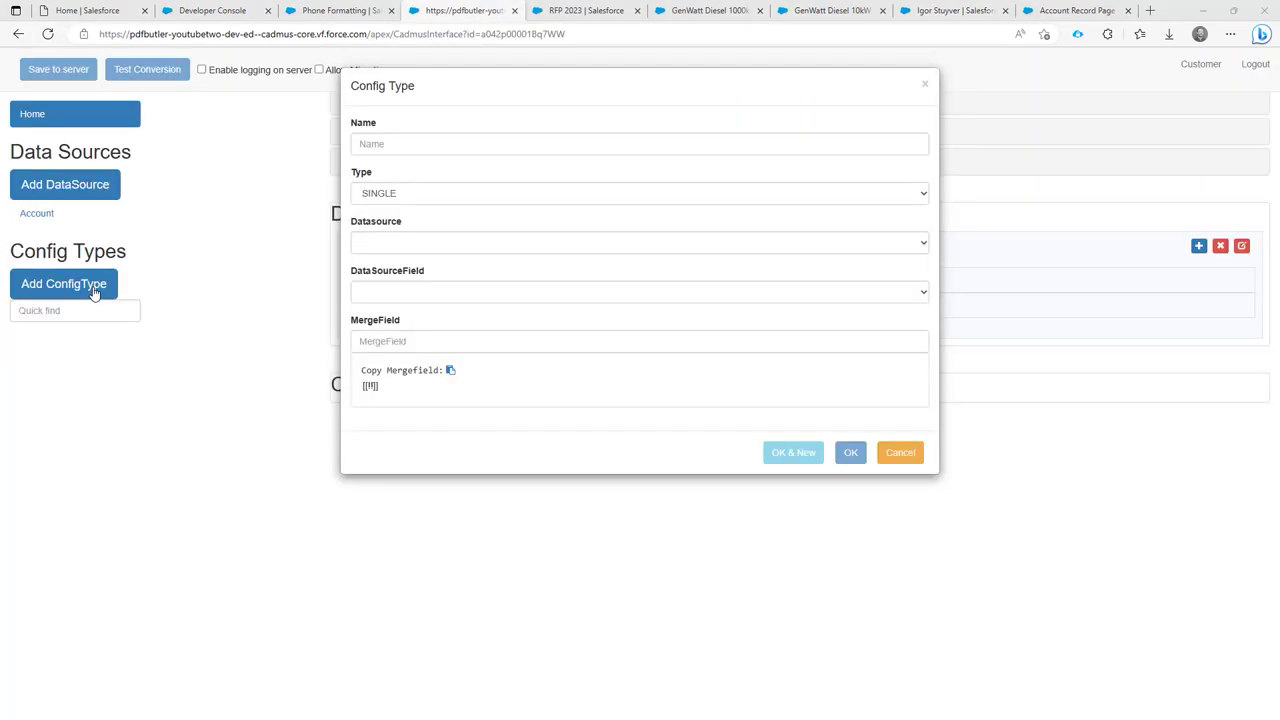
{"action": "key", "text": "alt+Tab"}
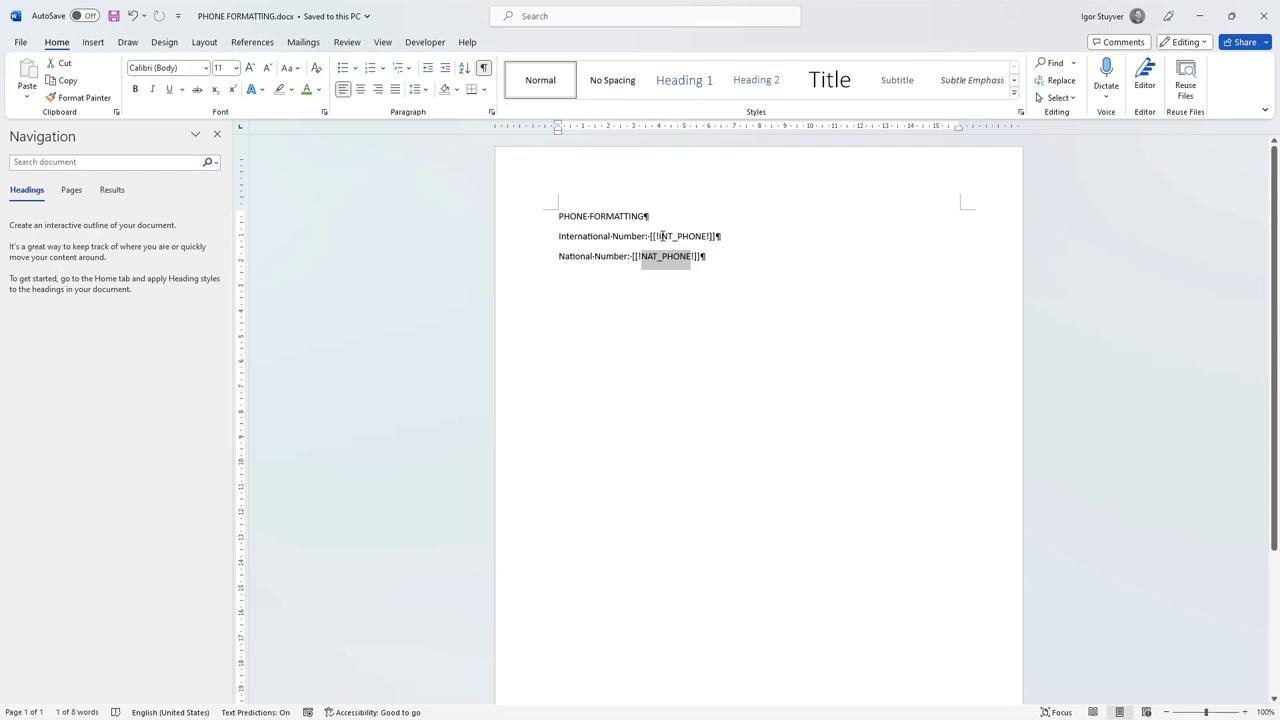
{"action": "left_click_drag", "start_coordinate": [660, 236], "coordinate": [706, 236]}
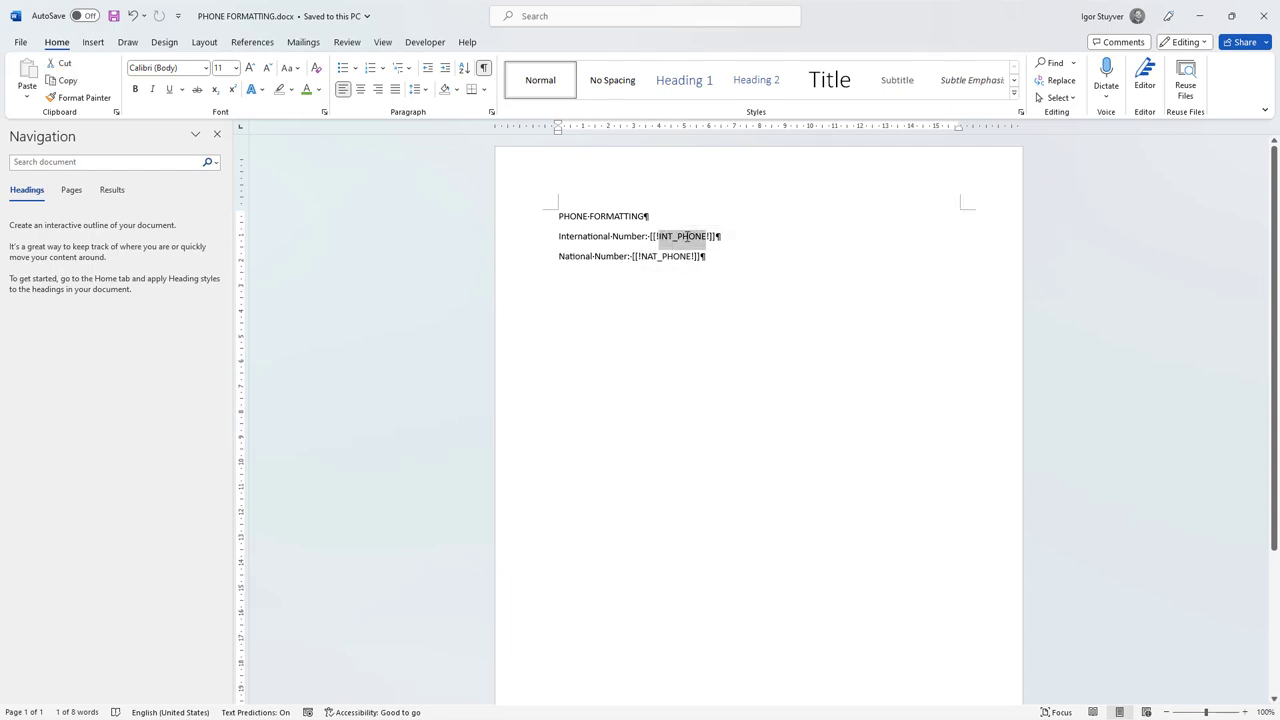
{"action": "key", "text": "ctrl+c"}
{"action": "key", "text": "alt+Tab"}
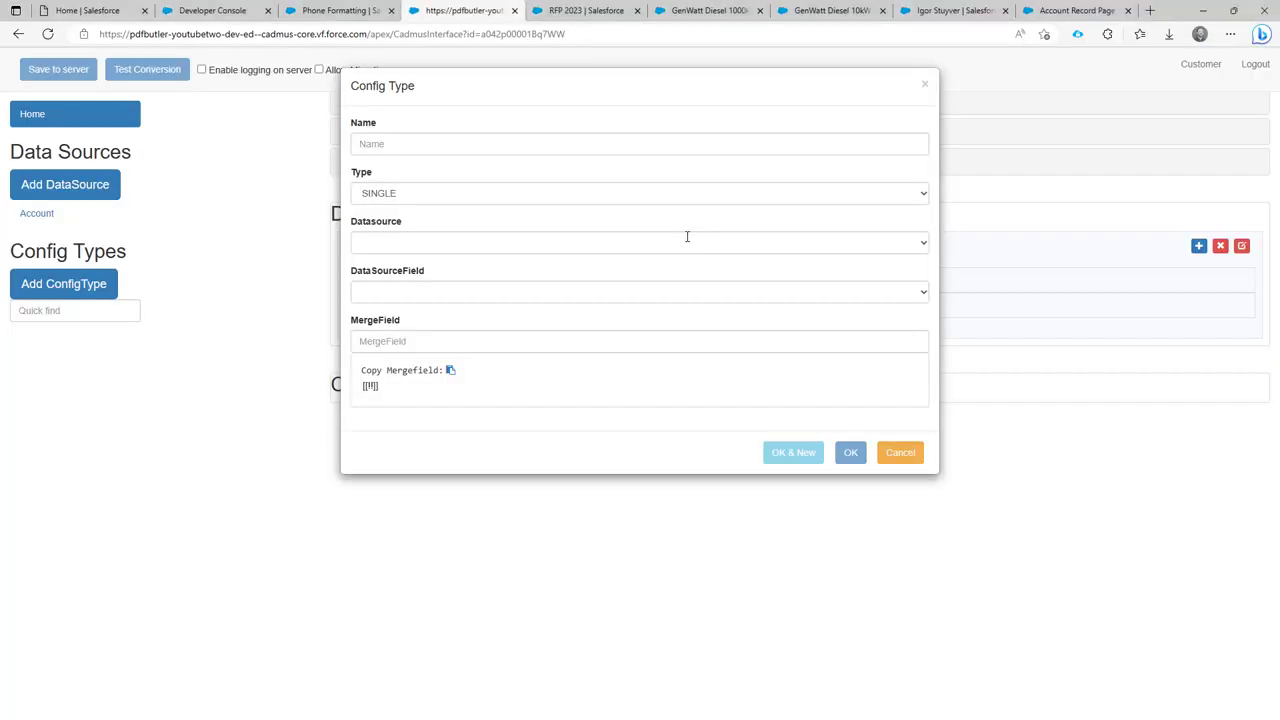
{"action": "left_click", "coordinate": [408, 143]}
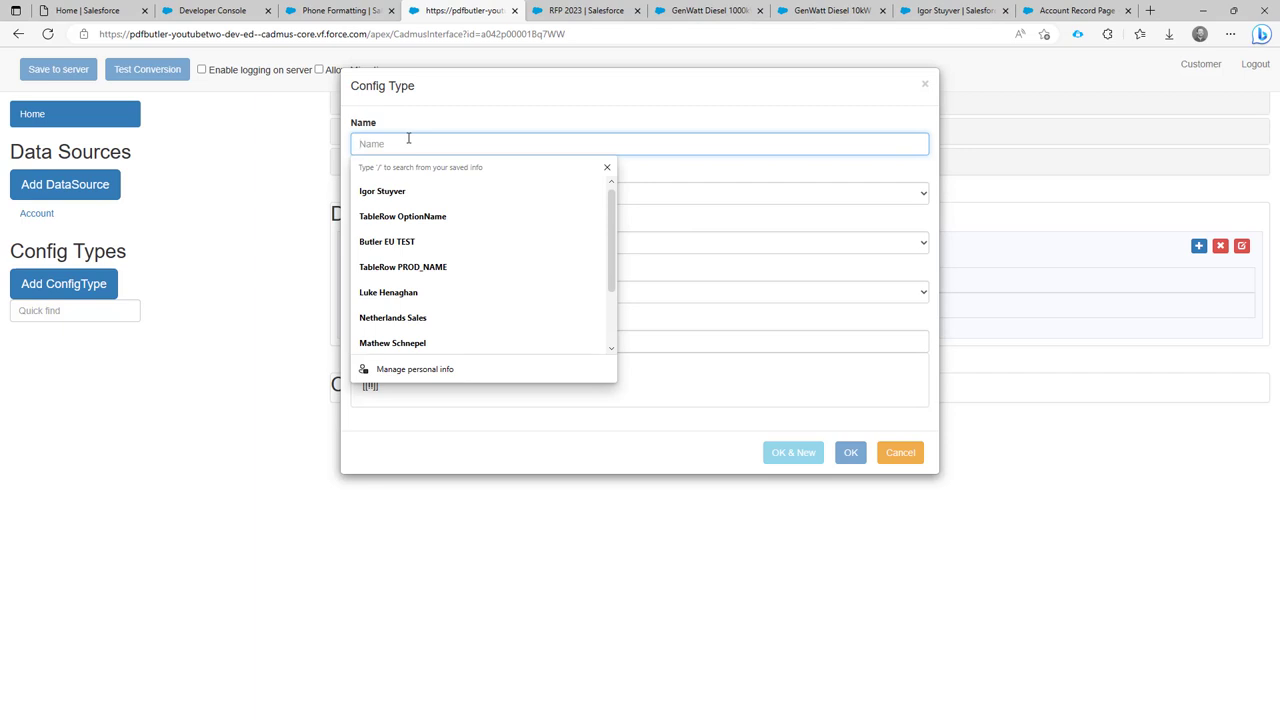
{"action": "key", "text": "ctrl+v"}
Keep the config type as SINGLE and link it to the Phone field of the Account data source.
{"action": "left_click", "coordinate": [408, 202]}
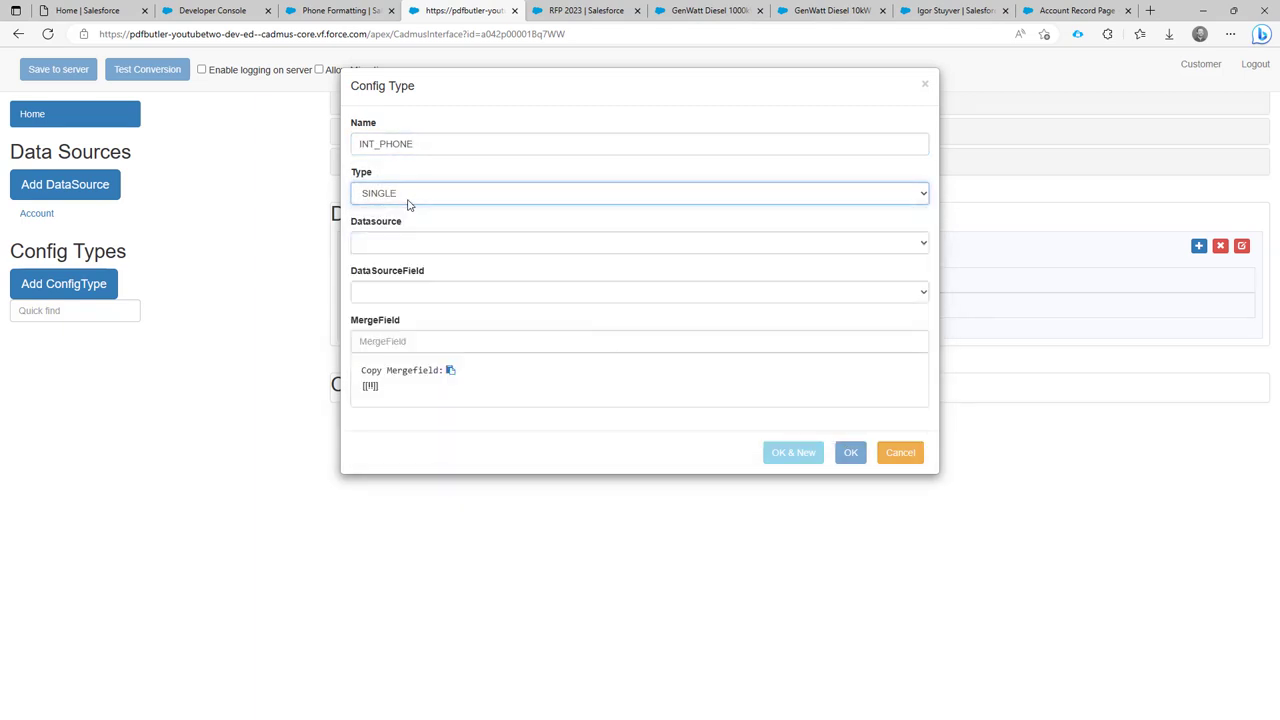
{"action": "left_click", "coordinate": [408, 243]}
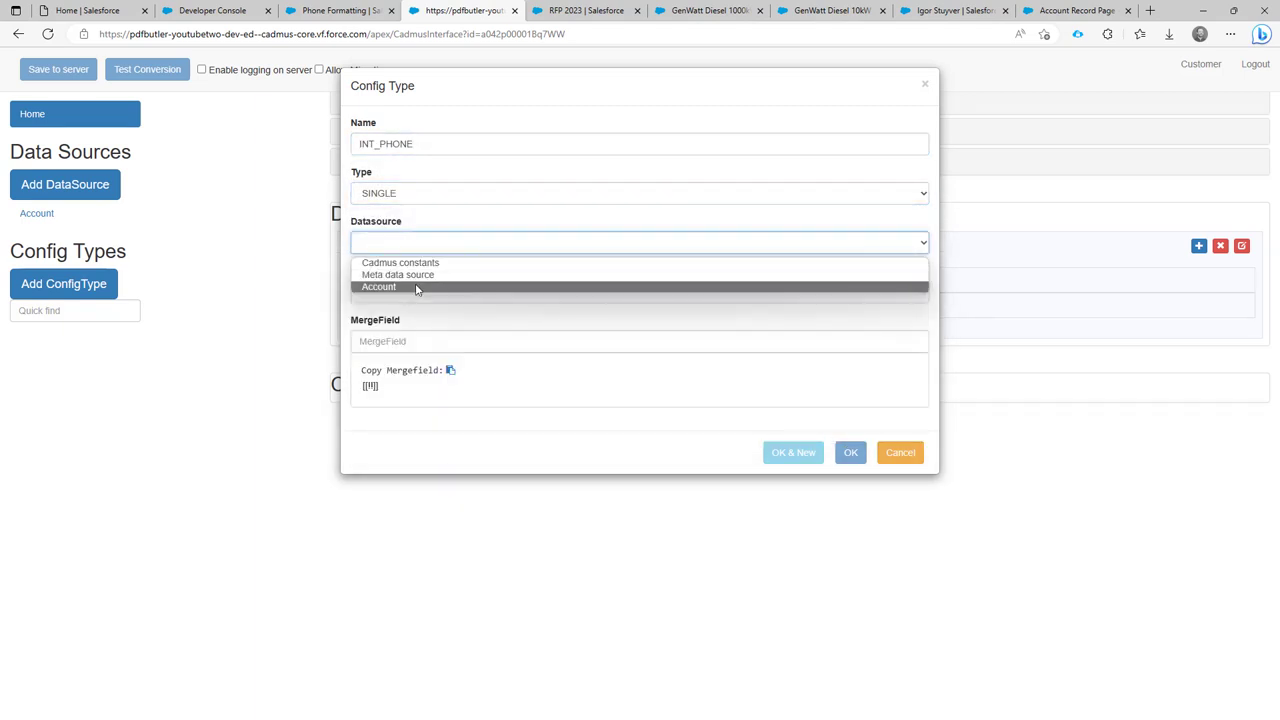
{"action": "left_click", "coordinate": [417, 287]}
{"action": "left_click", "coordinate": [417, 292]}
{"action": "left_click", "coordinate": [420, 337]}
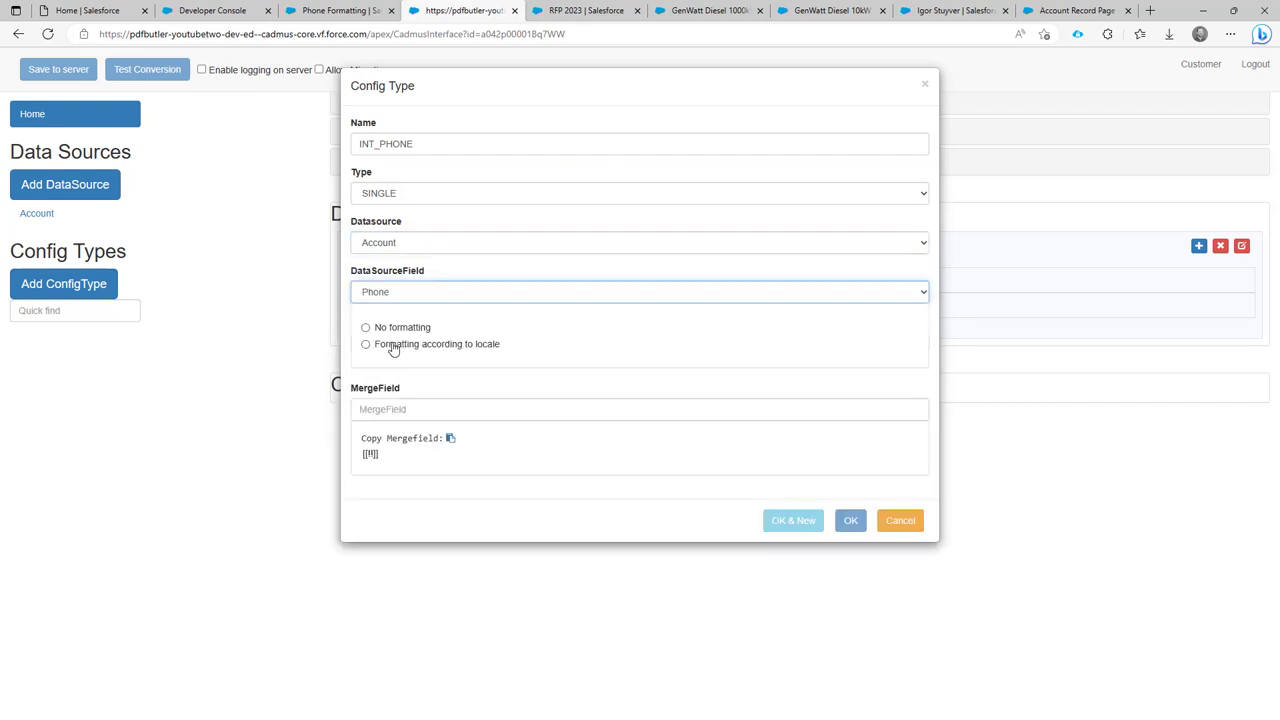
Format the phone by locale as INTERNATIONAL, set the merge field to INT_PHONE, and save with another new config type started.
{"action": "left_click", "coordinate": [393, 346]}
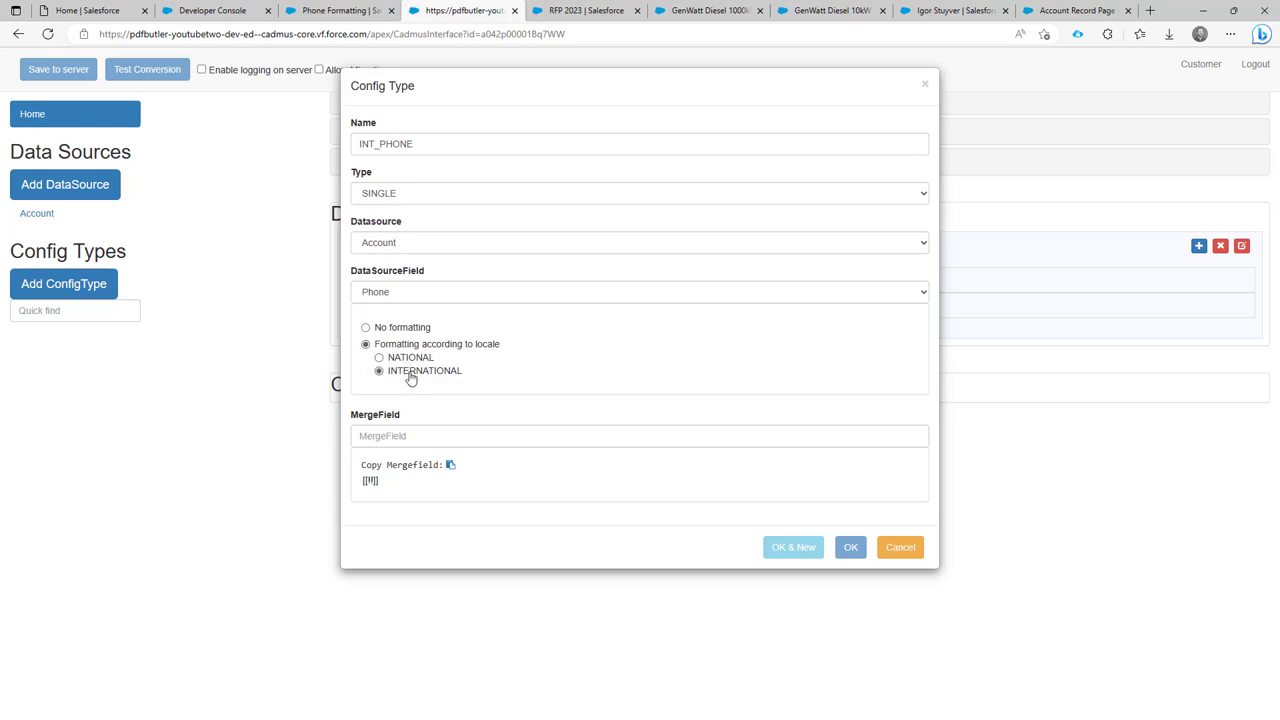
{"action": "left_click", "coordinate": [420, 434]}
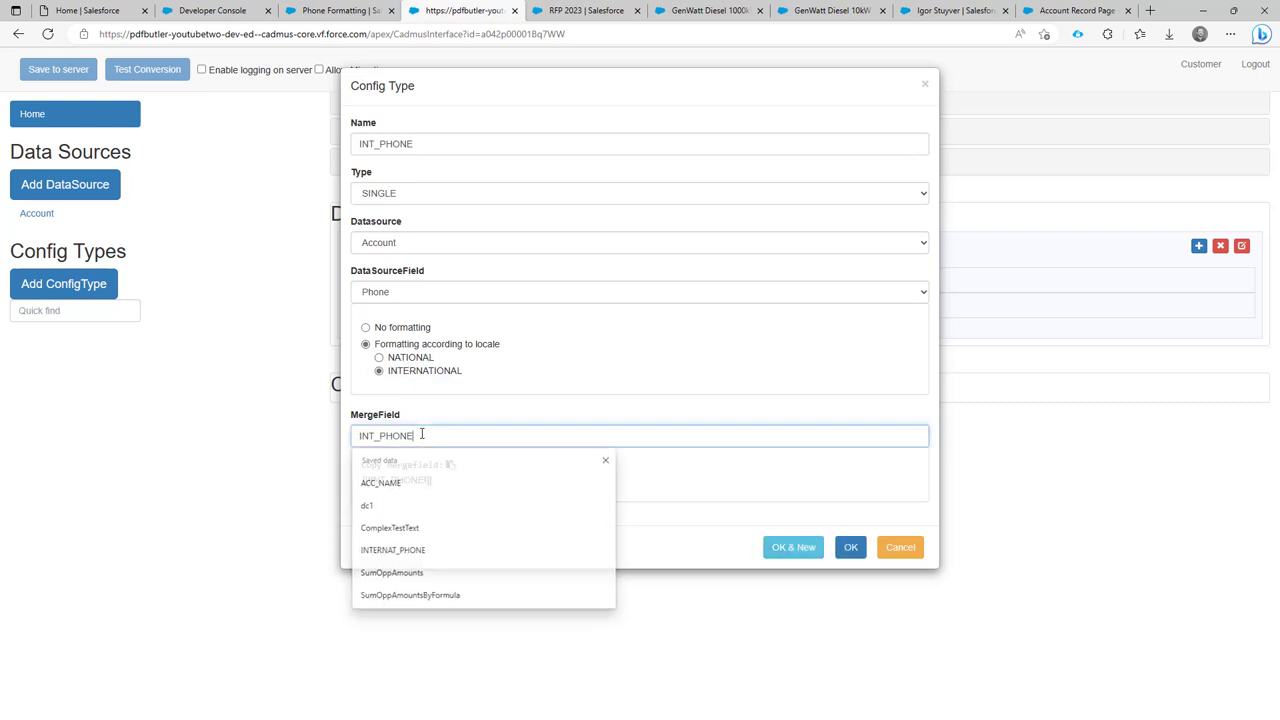
{"action": "left_click", "coordinate": [797, 549]}
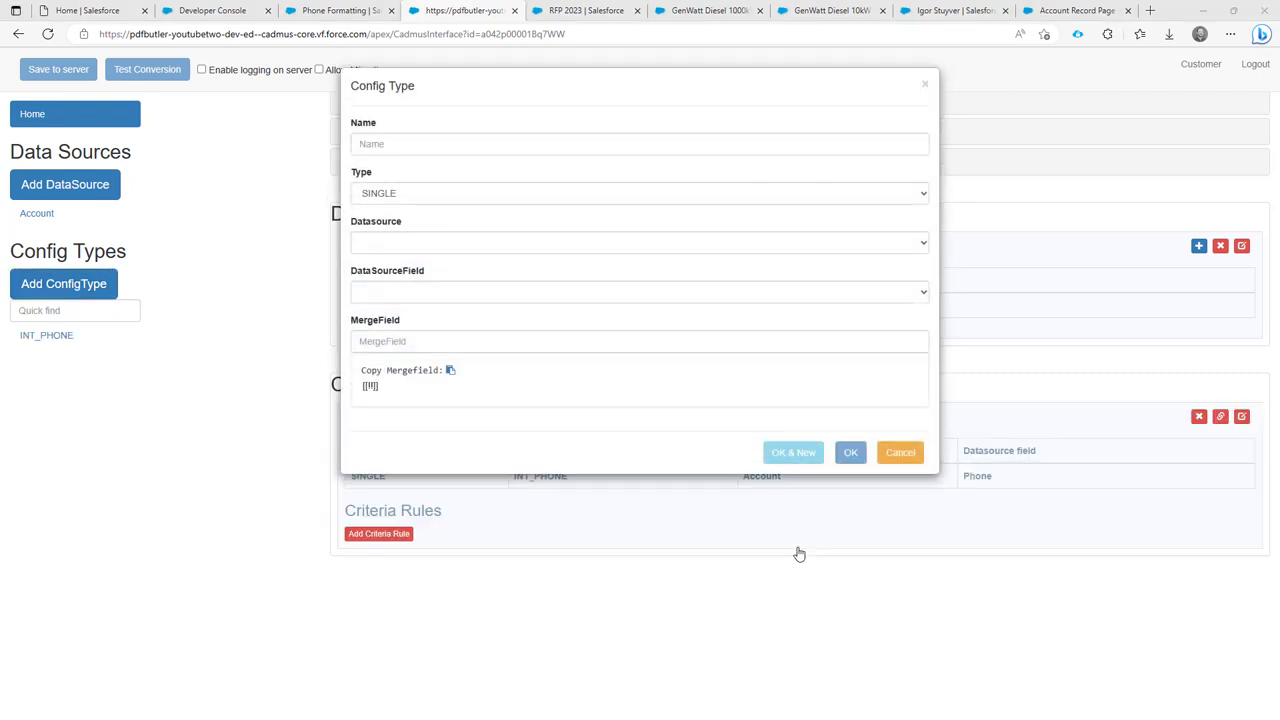
Name the new config type NAT_PHONE, copying the national number's merge field name from the Word template.
{"action": "key", "text": "alt+Tab"}
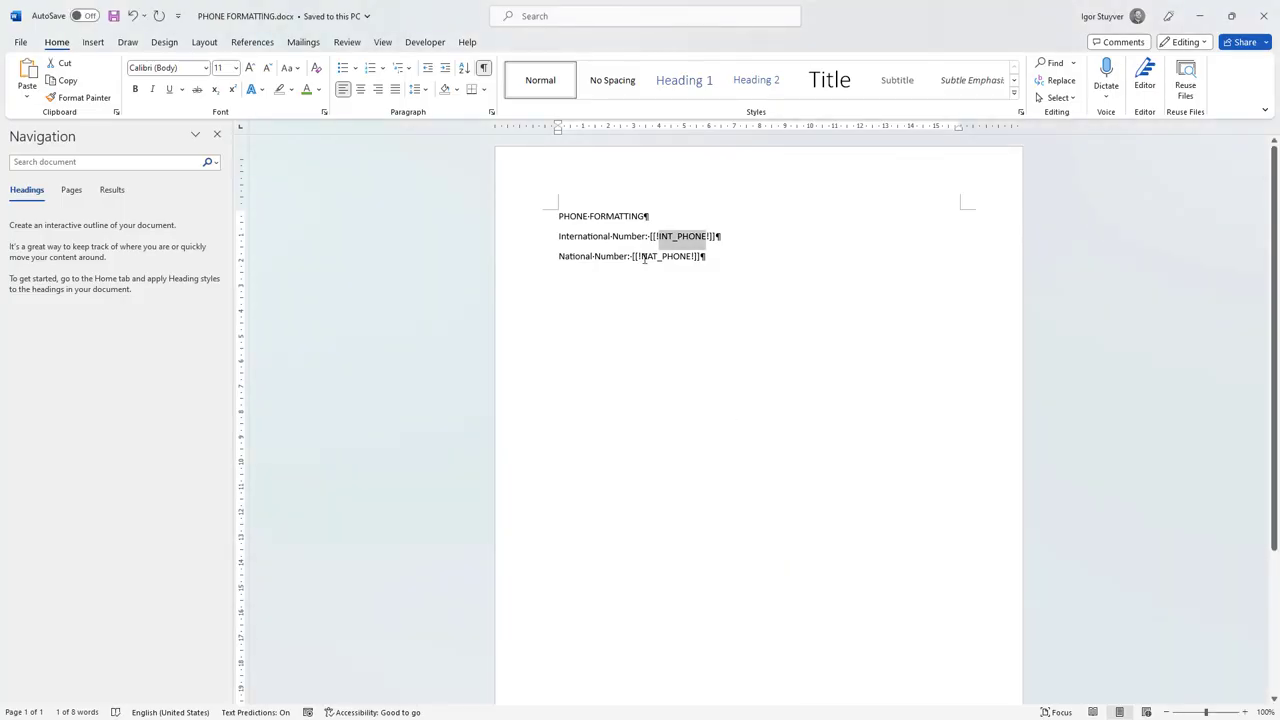
{"action": "left_click_drag", "start_coordinate": [641, 257], "coordinate": [671, 258]}
{"action": "key", "text": "ctrl+c"}
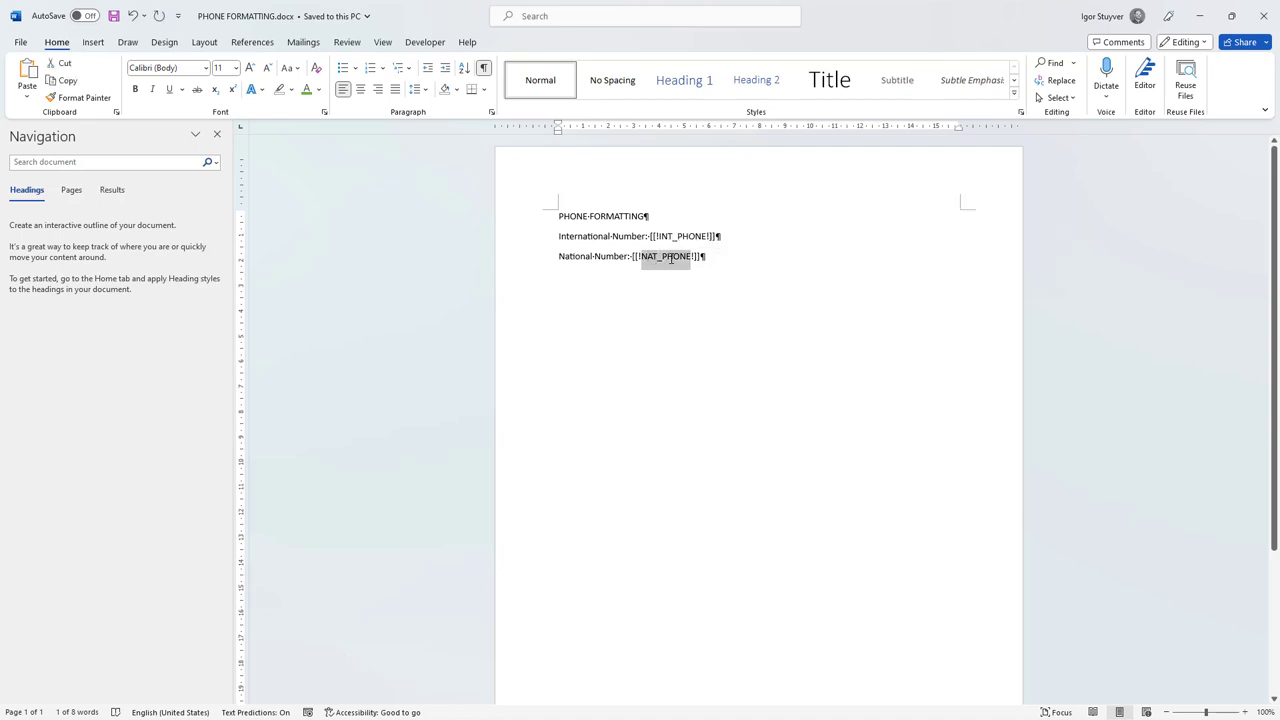
{"action": "key", "text": "alt+Tab"}
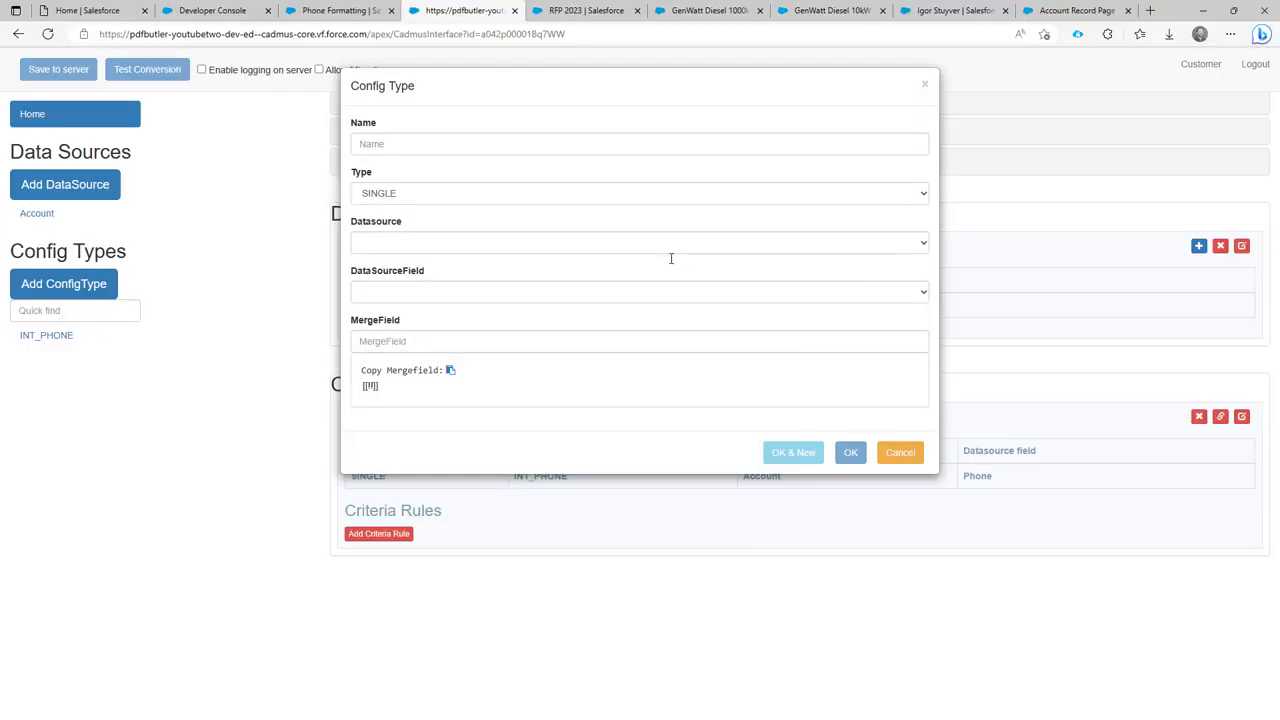
{"action": "left_click", "coordinate": [443, 143]}
{"action": "key", "text": "ctrl+v"}
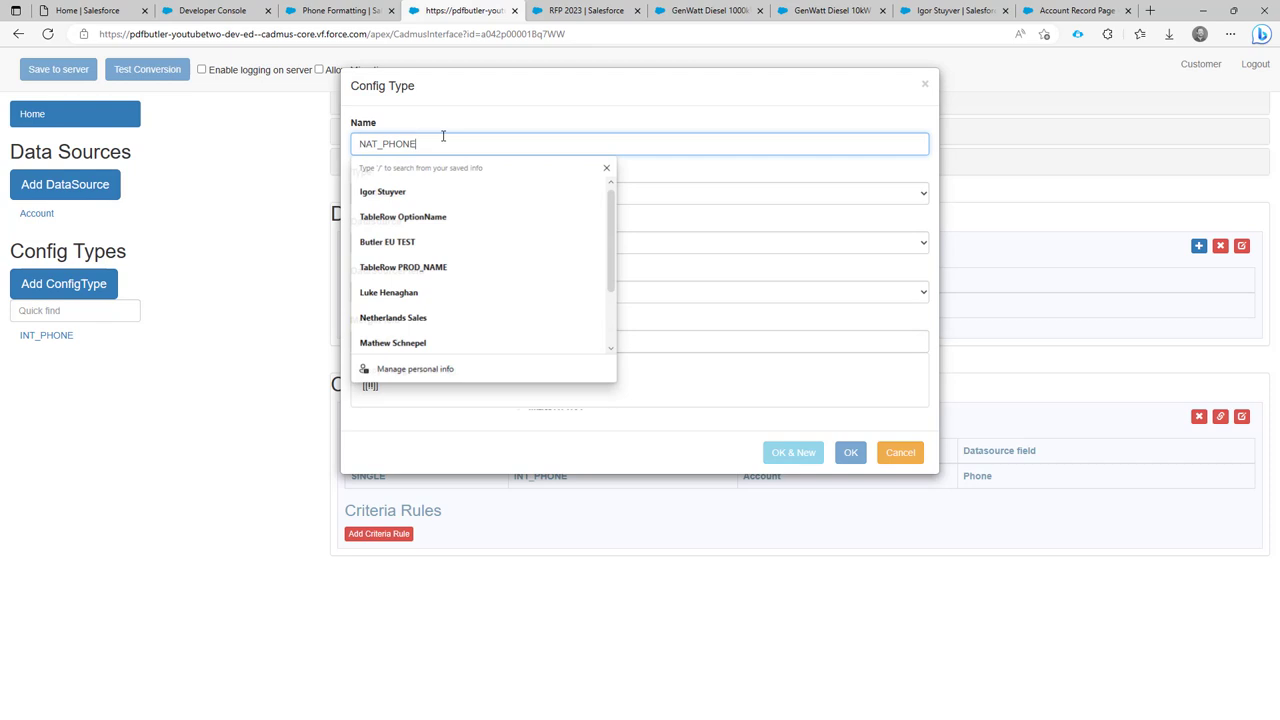
Link the NAT_PHONE config type to the Phone field of the Account data source.
{"action": "left_click", "coordinate": [420, 242]}
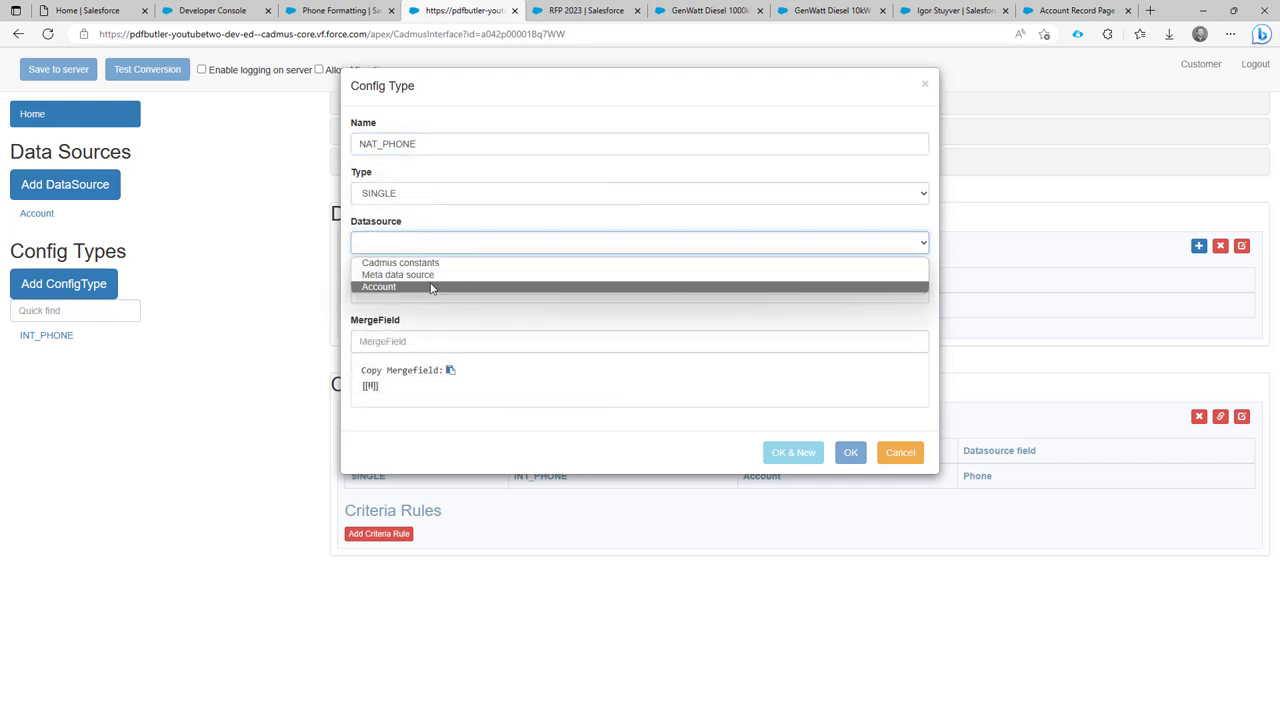
{"action": "left_click", "coordinate": [430, 286]}
{"action": "left_click", "coordinate": [430, 291]}
{"action": "left_click", "coordinate": [435, 336]}
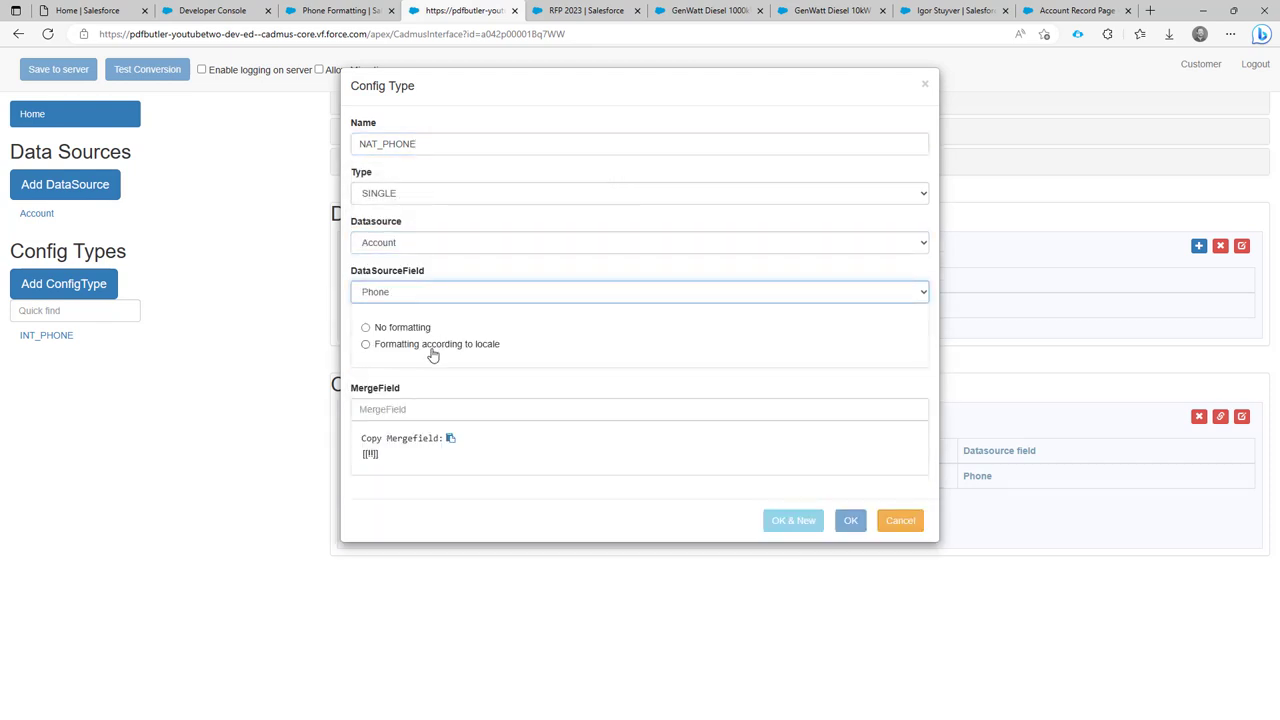
Format the phone by locale as NATIONAL, set the merge field to NAT_PHONE, and save the config type.
{"action": "left_click", "coordinate": [430, 345]}
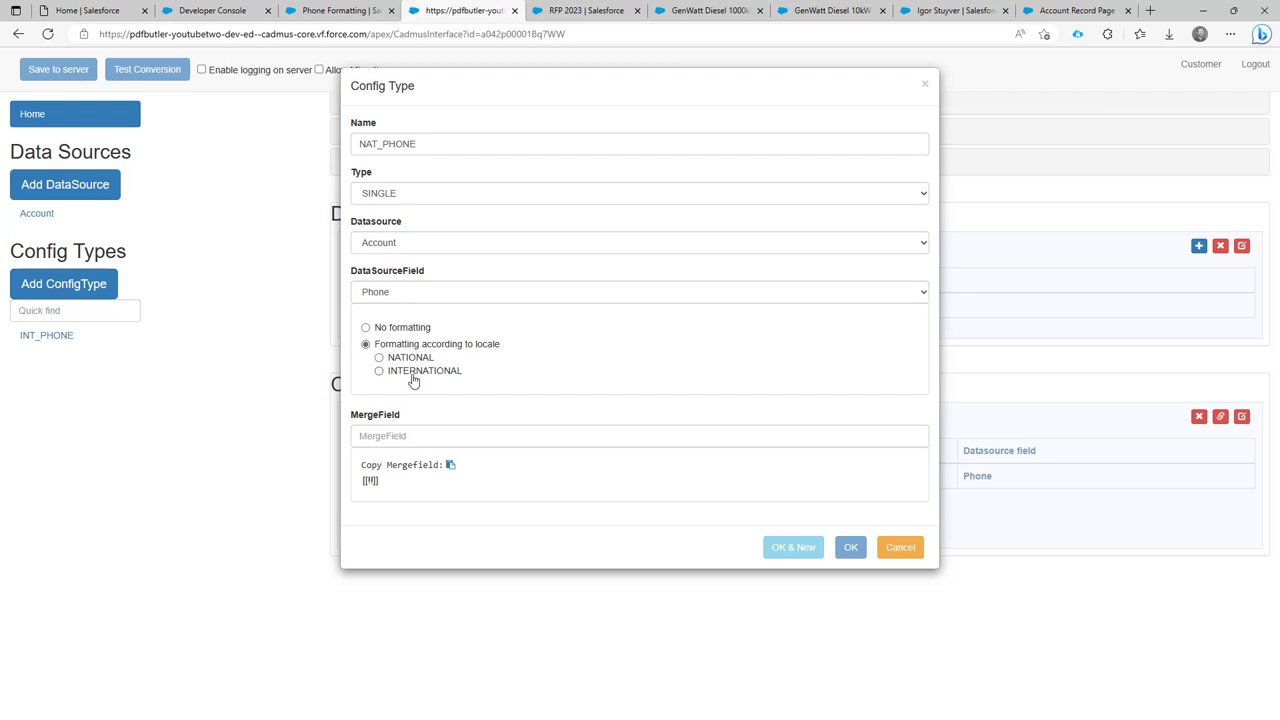
{"action": "left_click", "coordinate": [423, 360]}
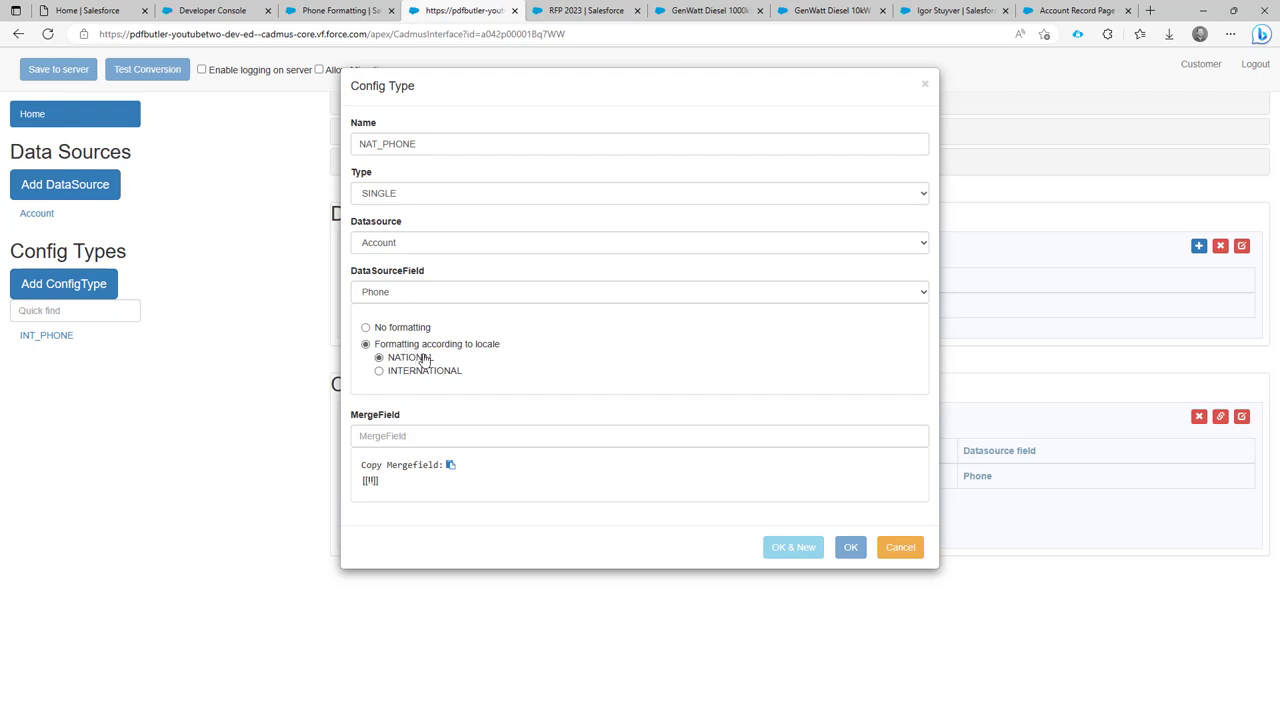
{"action": "left_click", "coordinate": [428, 437]}
{"action": "key", "text": "ctrl+v"}
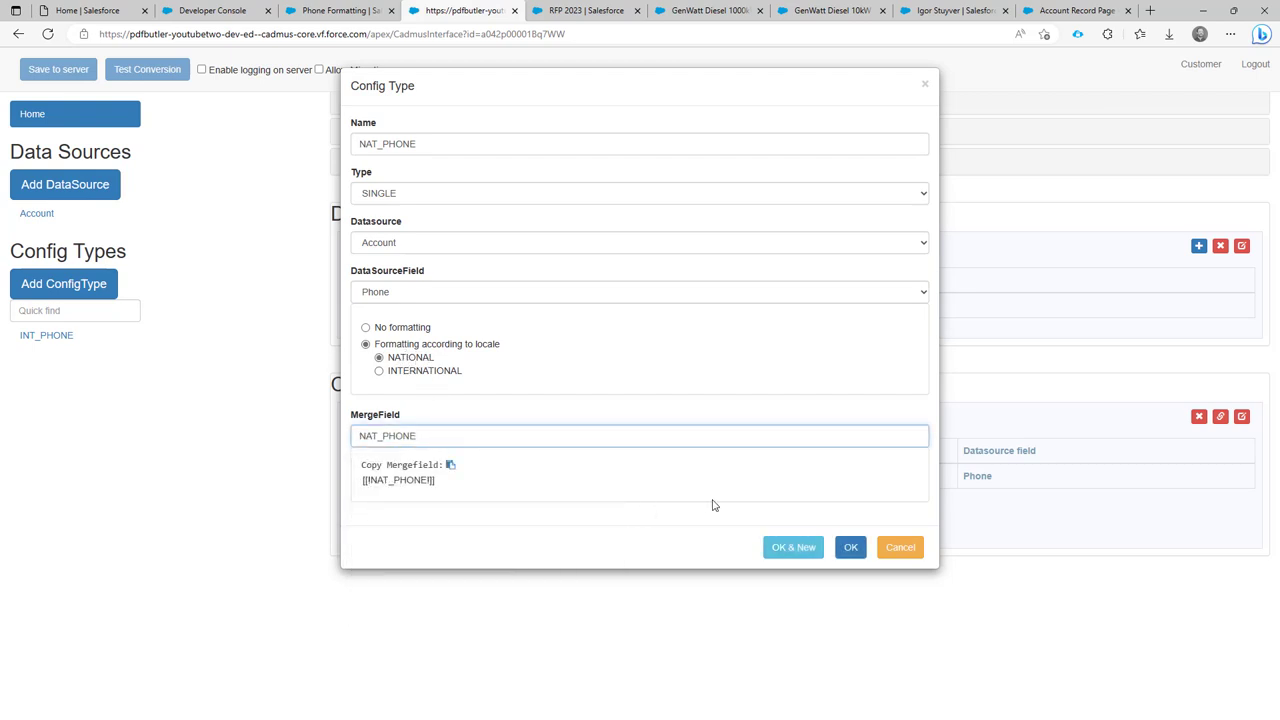
{"action": "left_click", "coordinate": [845, 548]}
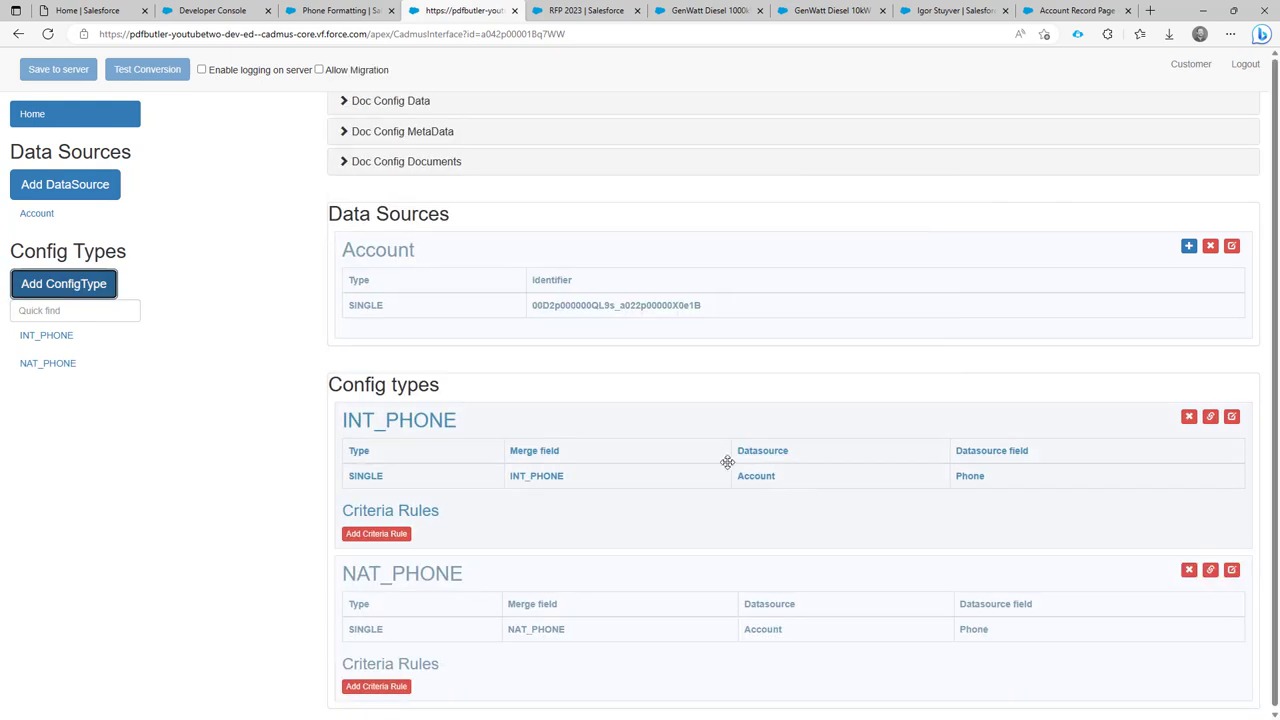
Upload PHONE FORMATTING.docx as the default document with alternative name v1, and save the doc config to the server.
{"action": "left_click", "coordinate": [366, 163]}
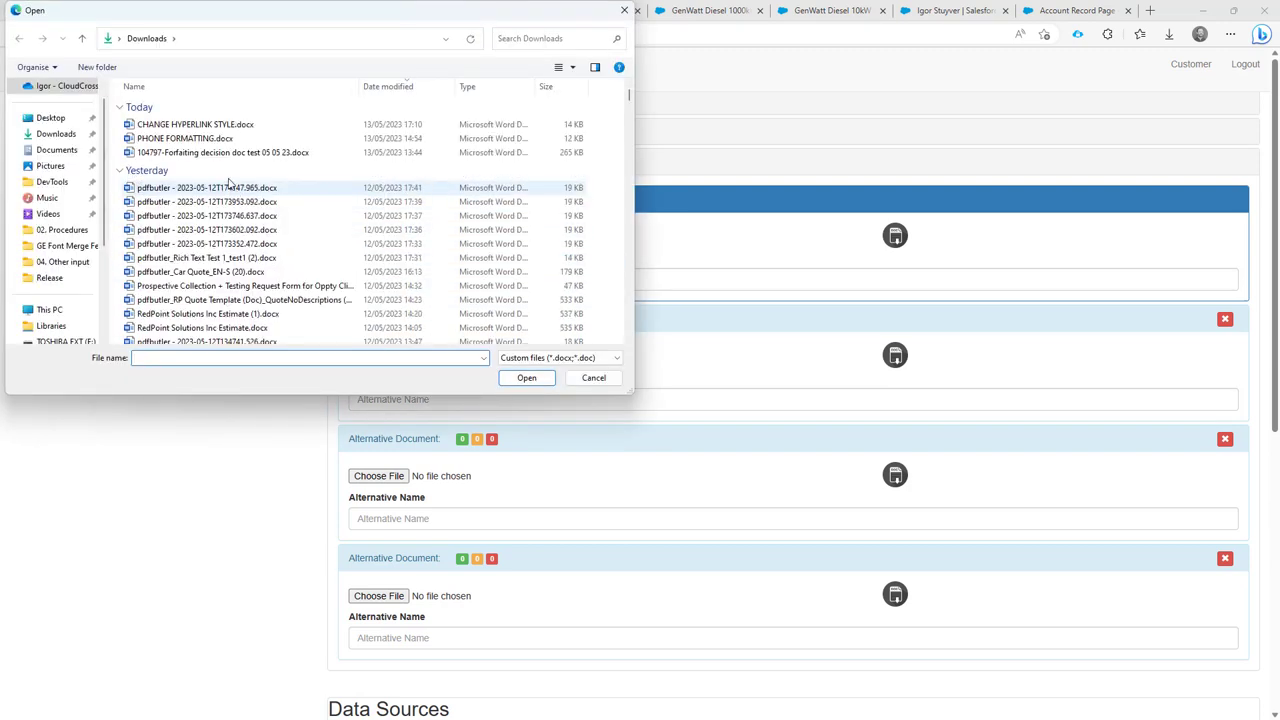
{"action": "double_click", "coordinate": [185, 138]}
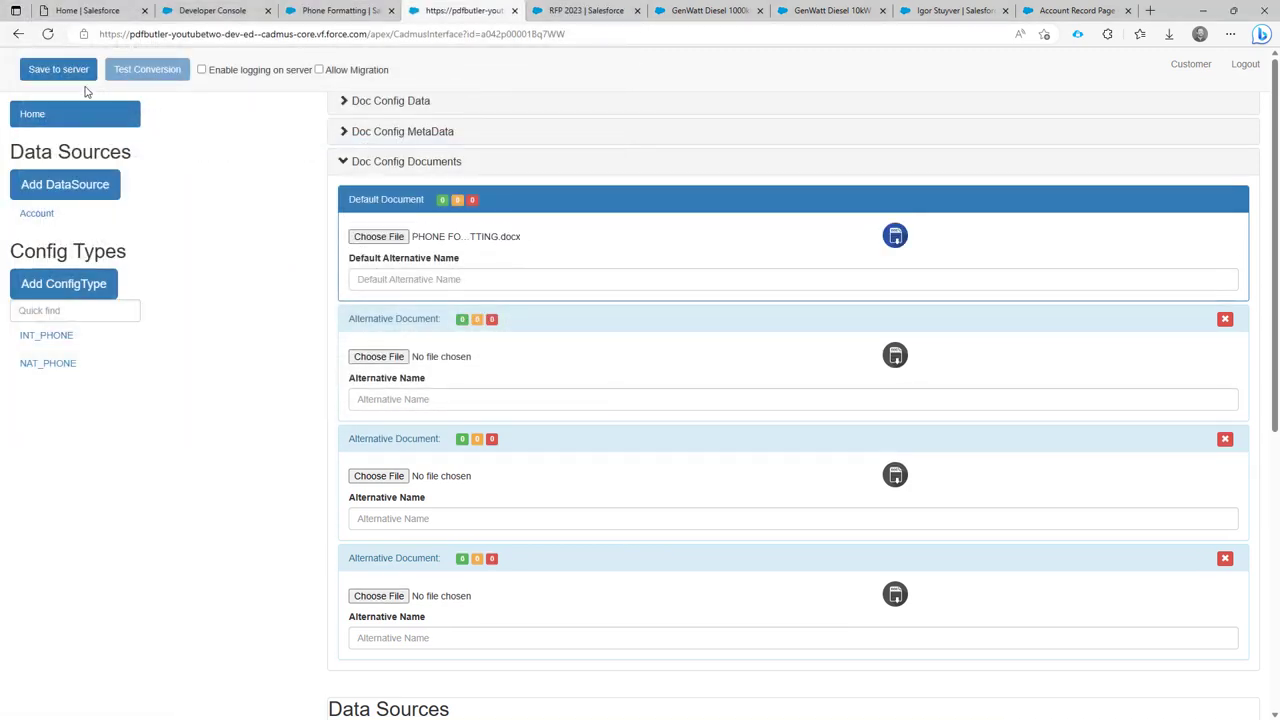
{"action": "left_click", "coordinate": [57, 69]}
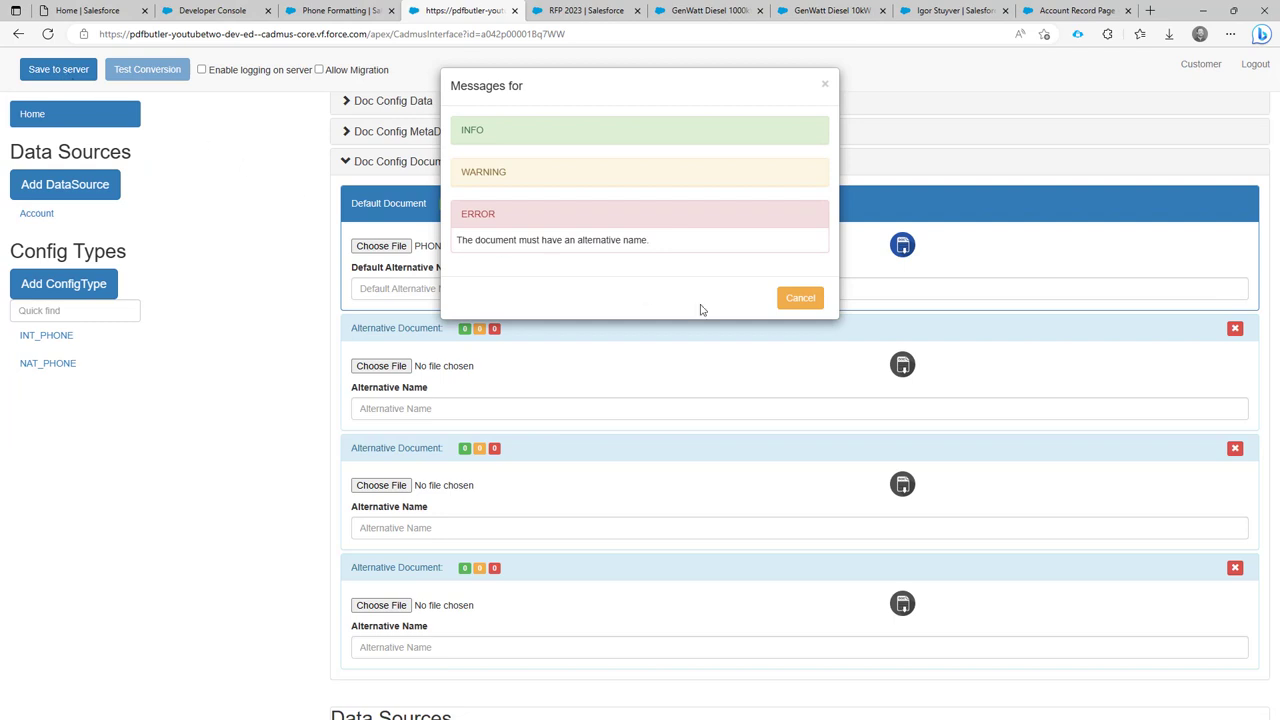
{"action": "left_click", "coordinate": [800, 297]}
{"action": "left_click", "coordinate": [487, 296]}
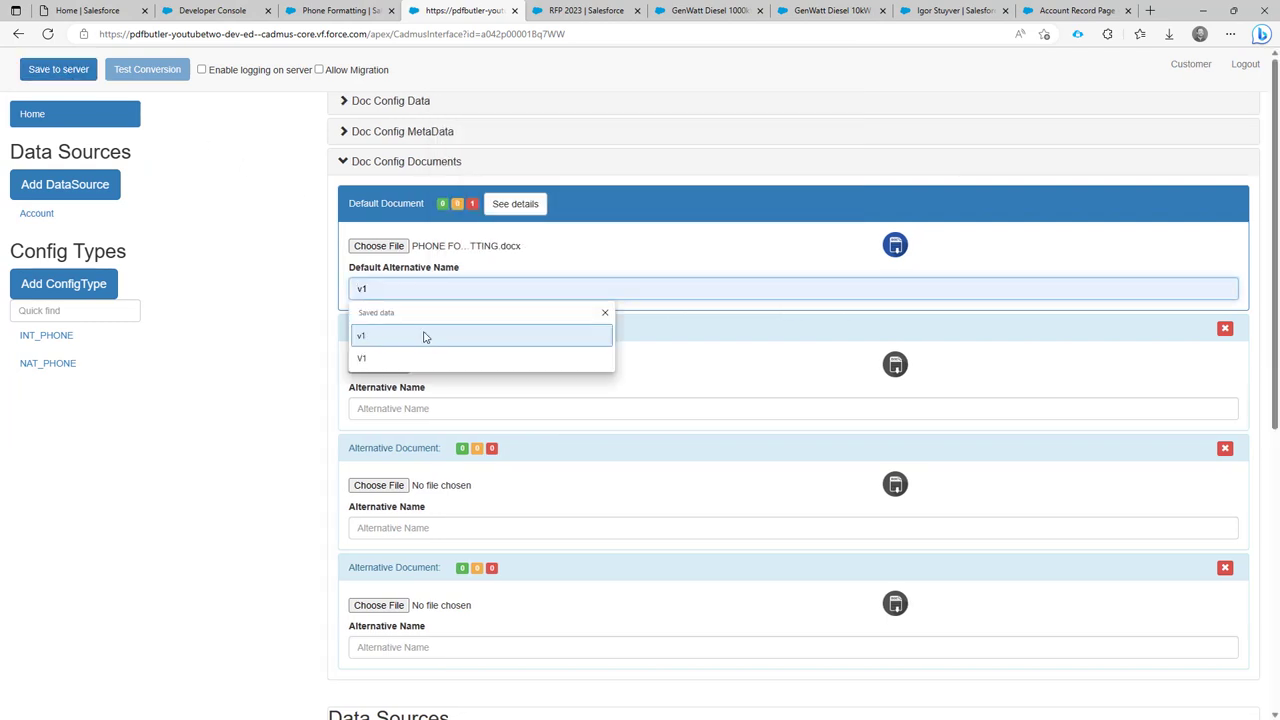
{"action": "left_click", "coordinate": [423, 337]}
{"action": "left_click", "coordinate": [60, 70]}
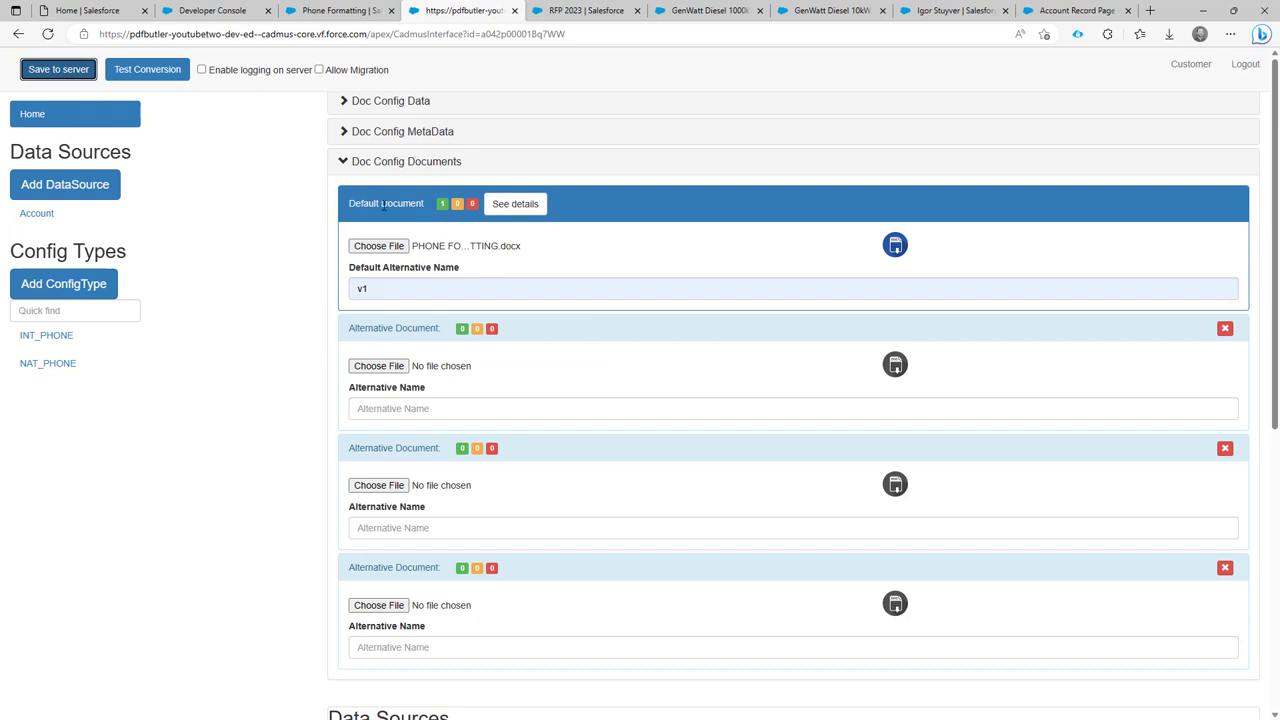
Check the locale on the open account record, preview its Phone Formatting PDF, and examine the international prefix and national number.
{"action": "left_click", "coordinate": [937, 12]}
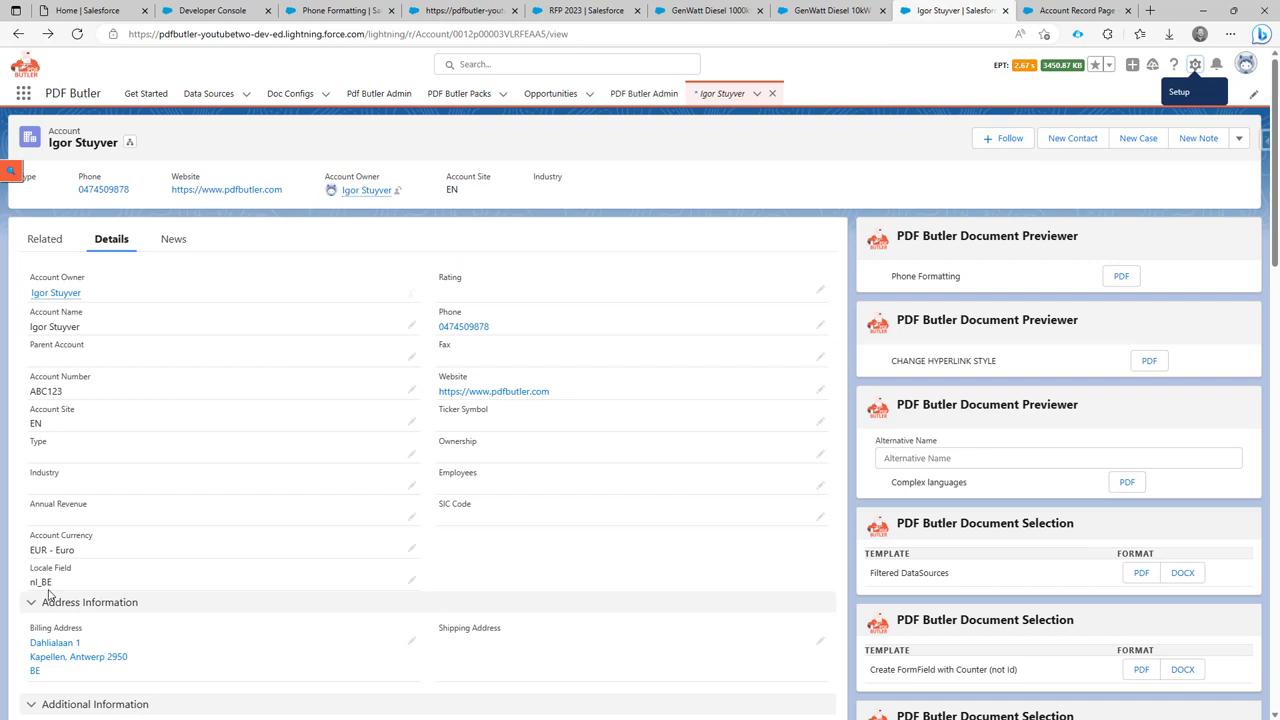
{"action": "left_click_drag", "start_coordinate": [30, 582], "coordinate": [51, 581]}
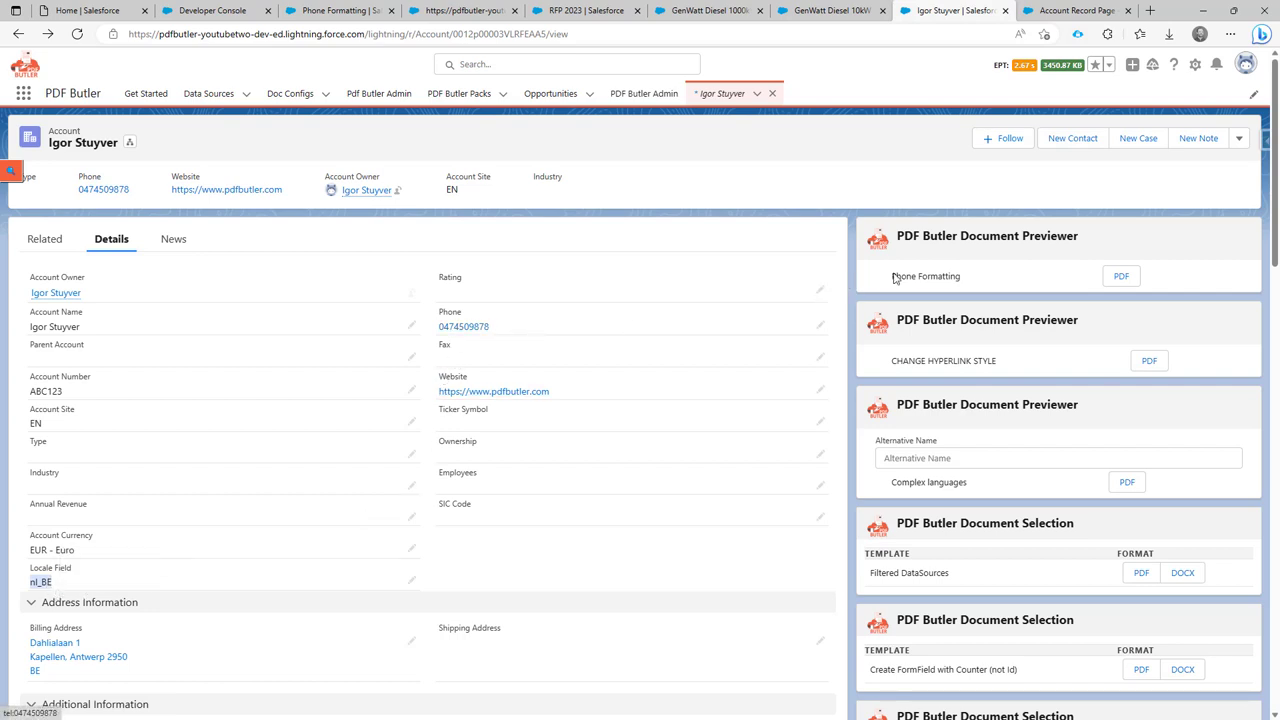
{"action": "left_click", "coordinate": [1110, 276]}
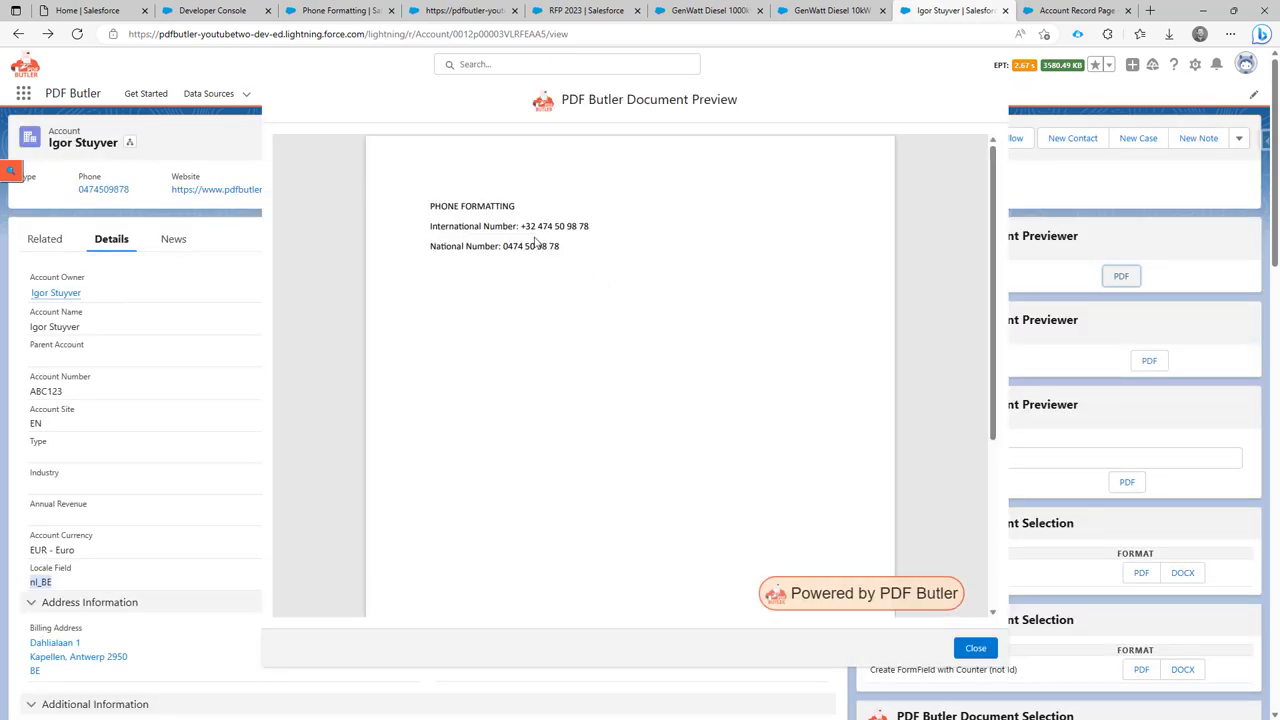
{"action": "left_click_drag", "start_coordinate": [524, 225], "coordinate": [534, 227]}
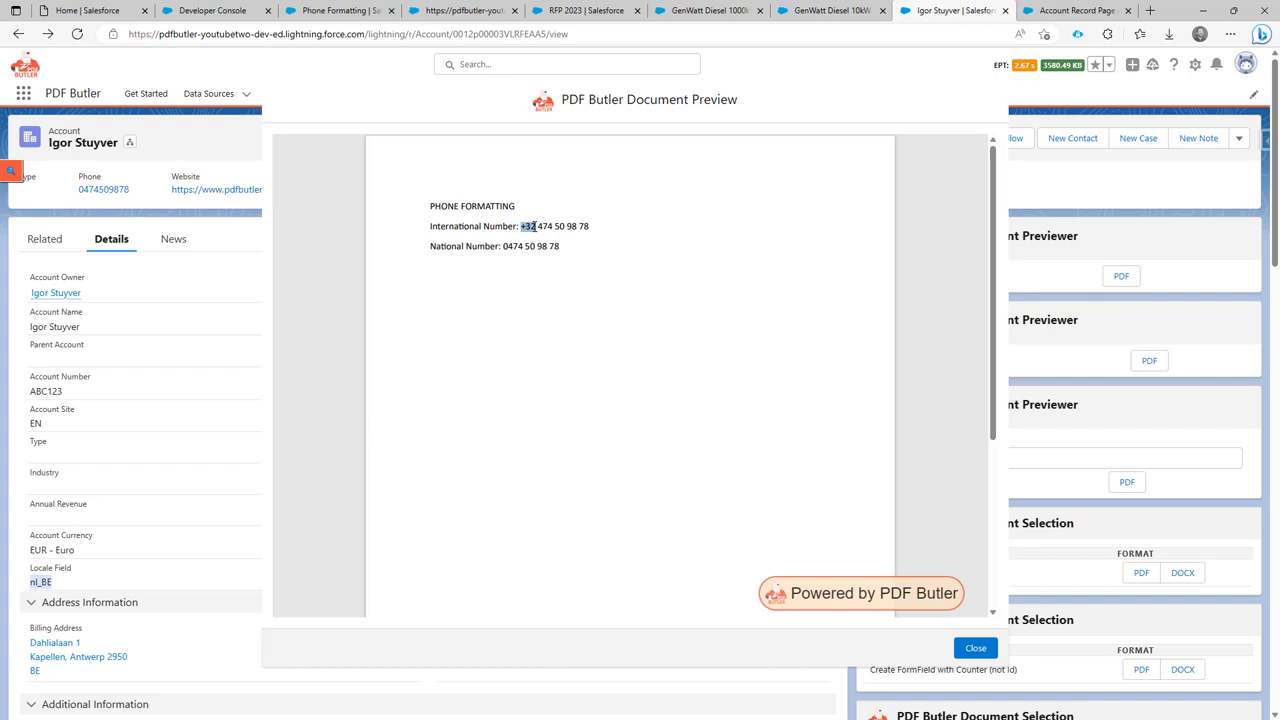
{"action": "left_click", "coordinate": [505, 247]}
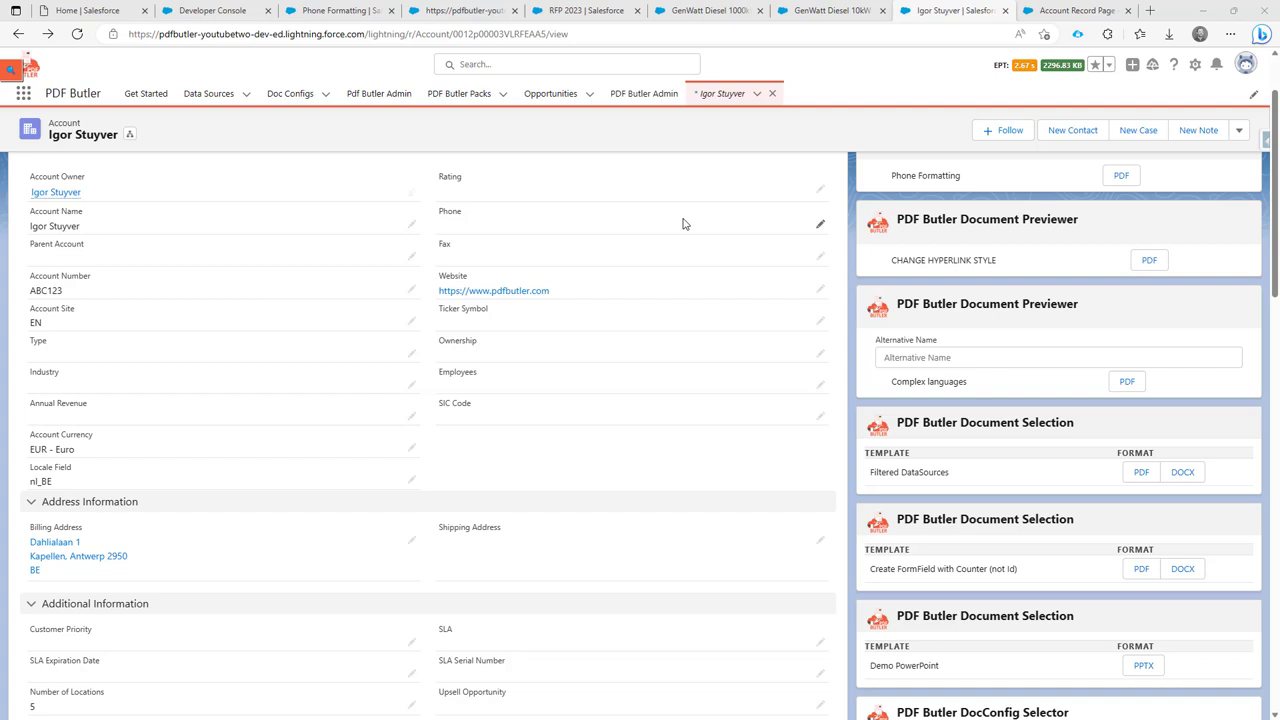
Replace the account's phone with a US phone number, set the Locale Field to en_US, and save the record.
{"action": "left_click", "coordinate": [820, 224]}
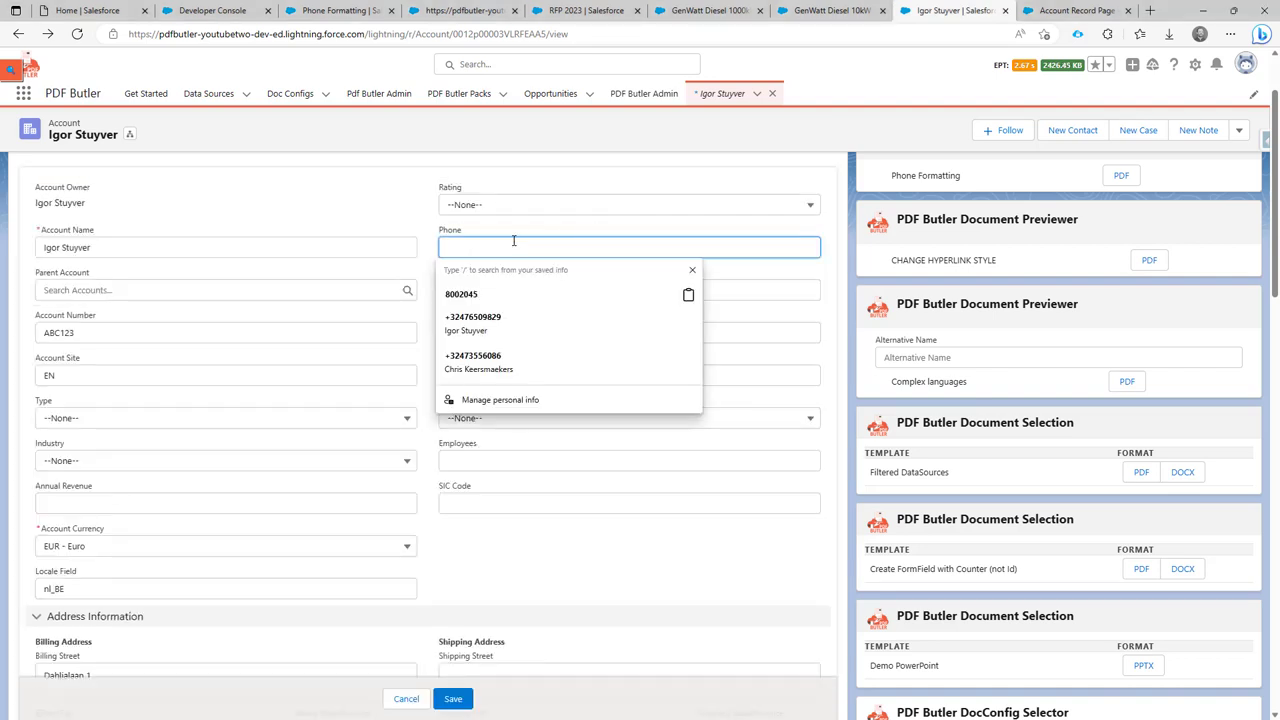
{"action": "key", "text": "ctrl+v"}
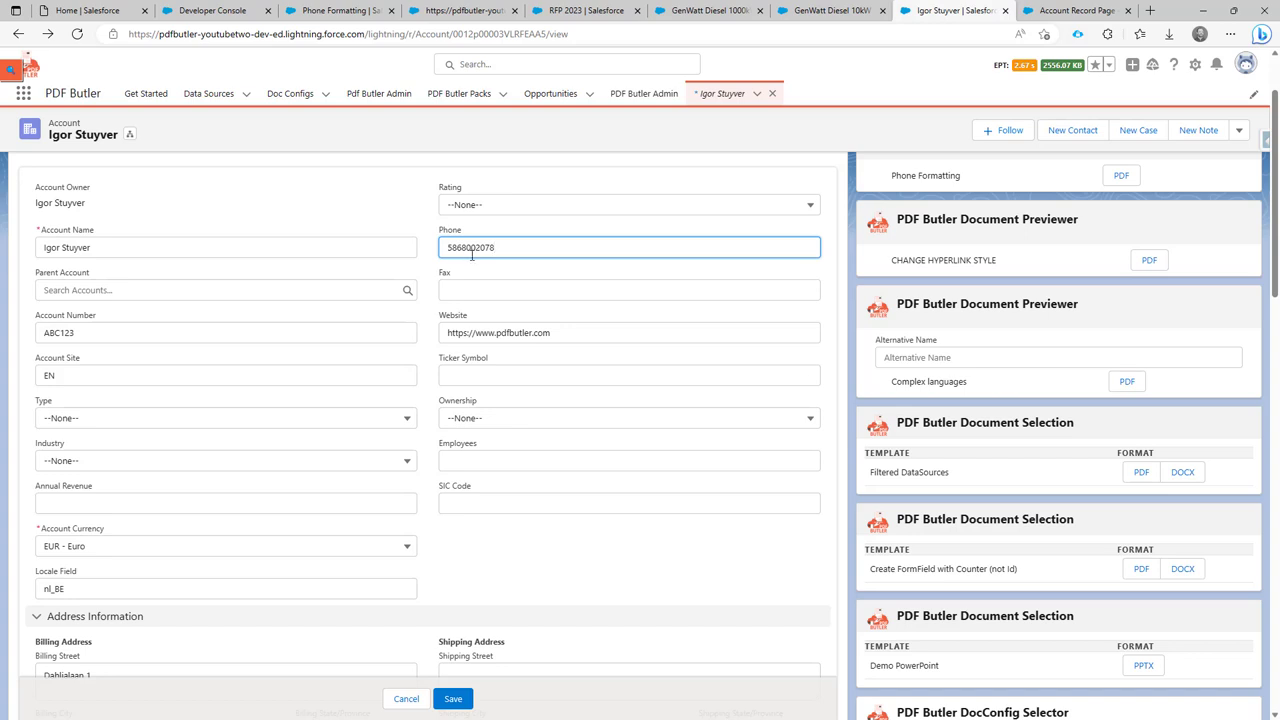
{"action": "left_click", "coordinate": [75, 588]}
{"action": "left_click_drag", "start_coordinate": [75, 588], "coordinate": [36, 589]}
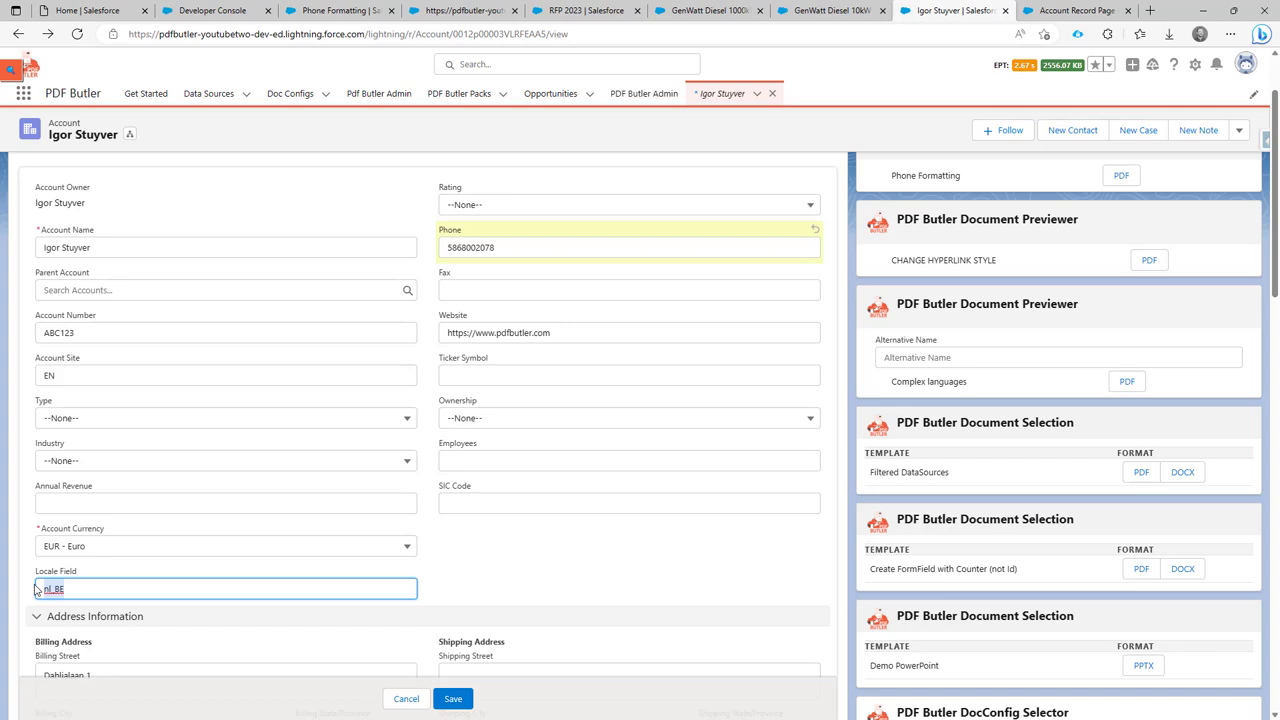
{"action": "type", "text": "en_US"}
{"action": "left_click", "coordinate": [453, 698]}
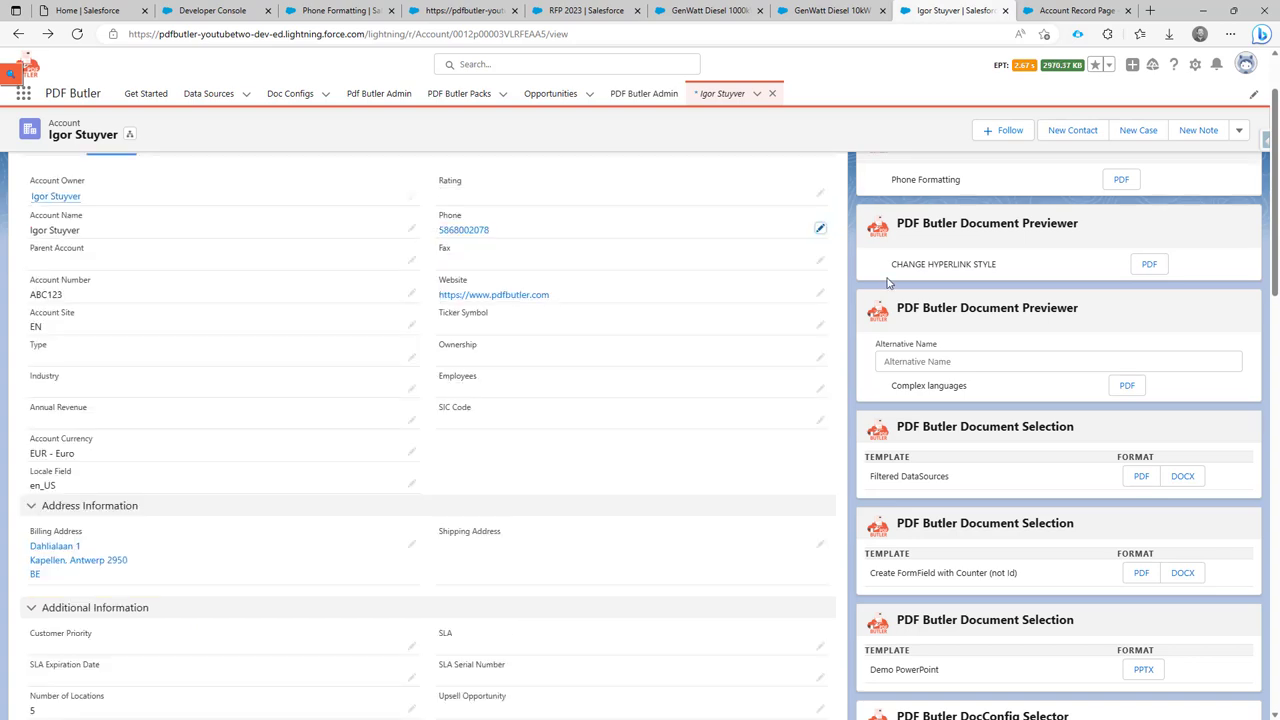
Preview the Phone Formatting PDF for the en_US account, examine both number formats, and close the preview.
{"action": "left_click", "coordinate": [1115, 279]}
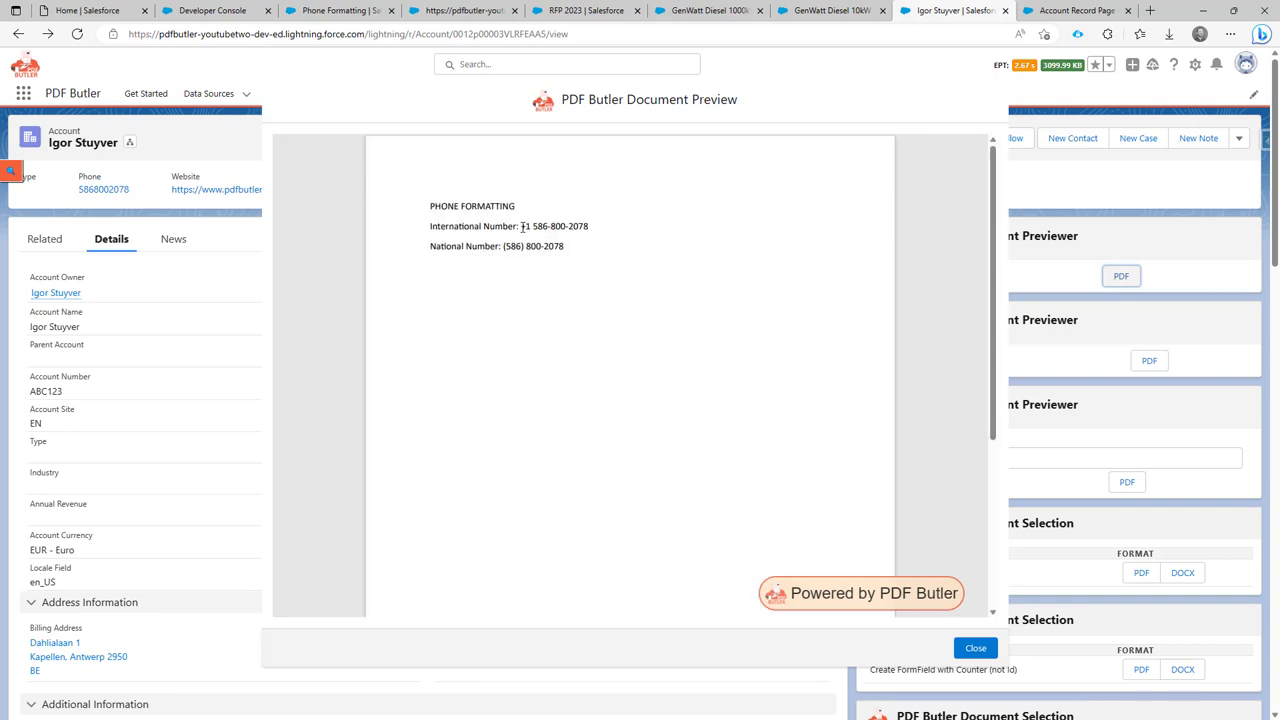
{"action": "double_click", "coordinate": [524, 227]}
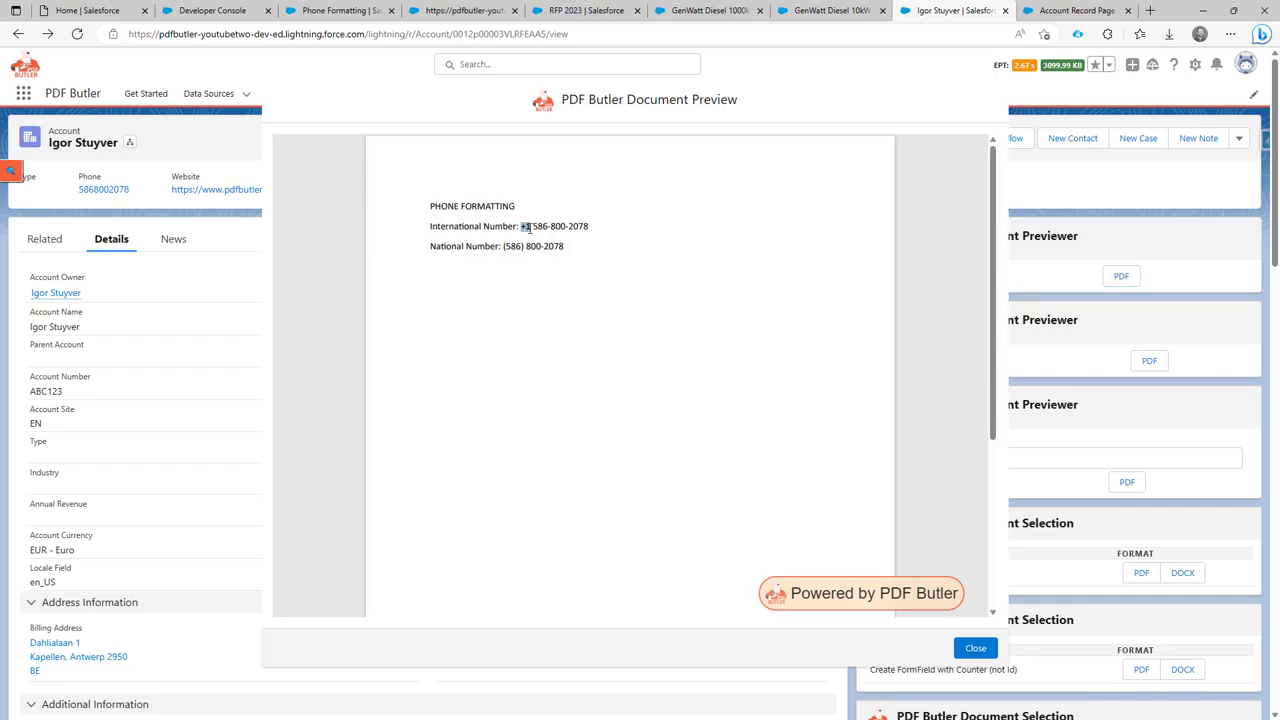
{"action": "left_click_drag", "start_coordinate": [502, 246], "coordinate": [568, 246]}
{"action": "left_click", "coordinate": [972, 648]}
Put the area code of the account's phone number in parentheses, save, and check the national number in the Phone Formatting PDF preview.
{"action": "left_click", "coordinate": [818, 328]}
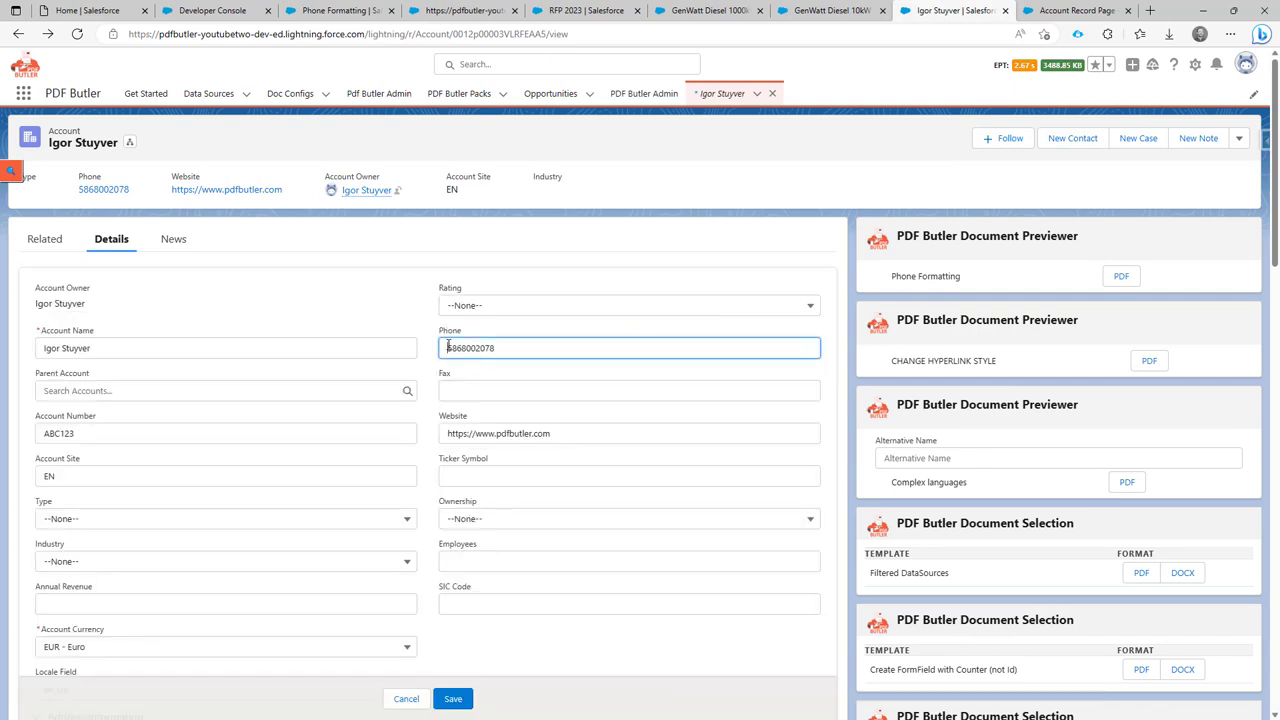
{"action": "type", "text": "+"}
{"action": "type", "text": ")"}
{"action": "left_click", "coordinate": [472, 705]}
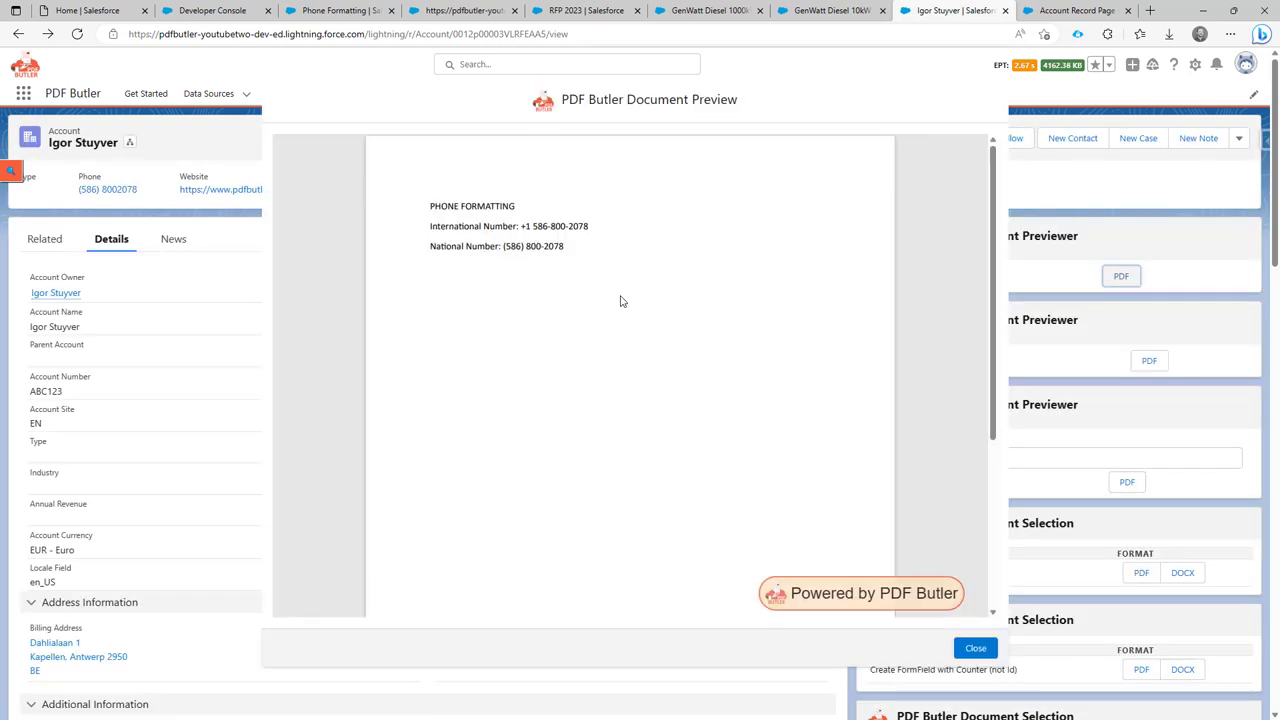
{"action": "left_click_drag", "start_coordinate": [511, 246], "coordinate": [563, 247]}
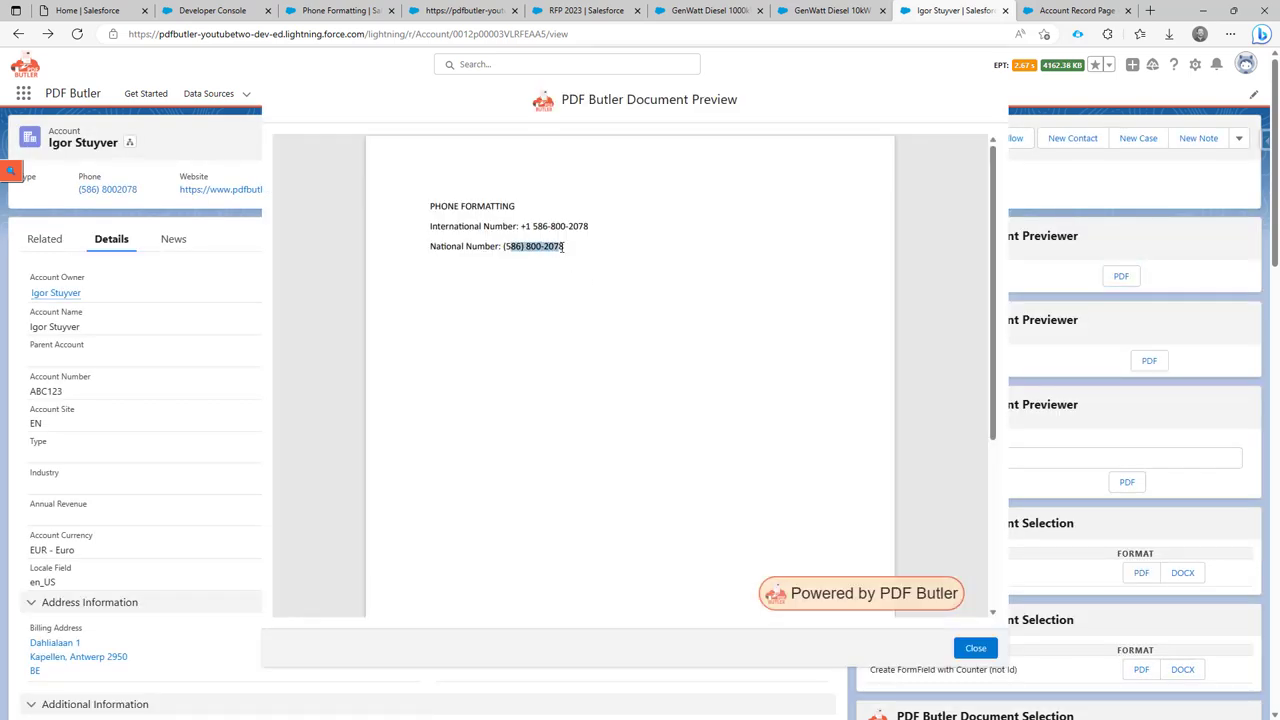